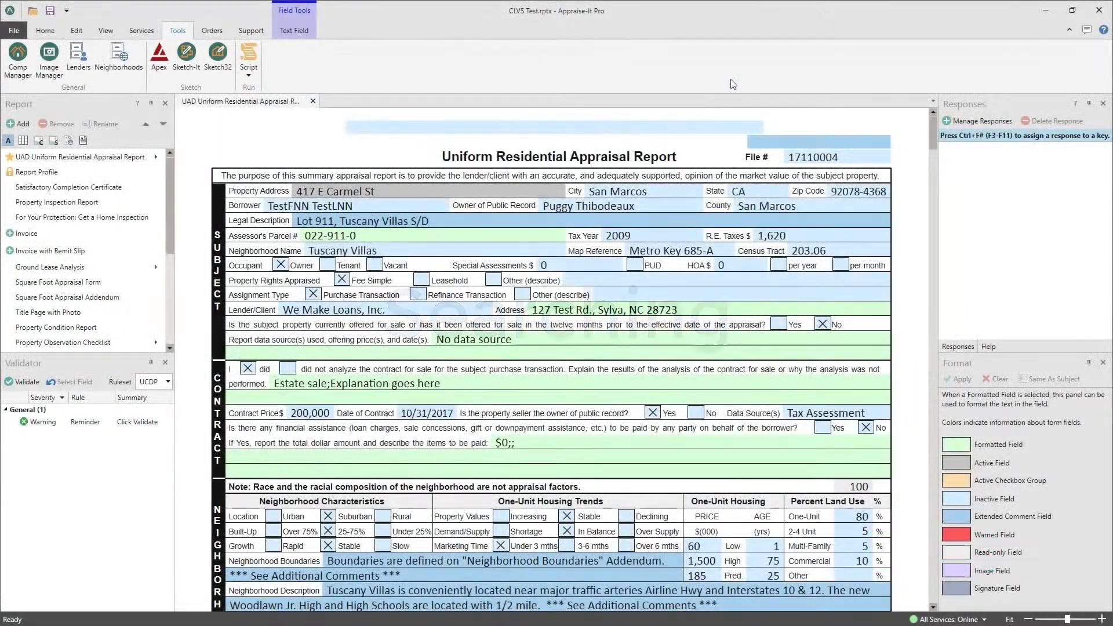
Step: Close the open appraisal report without saving it
left_click(46, 31)
left_click(62, 54)
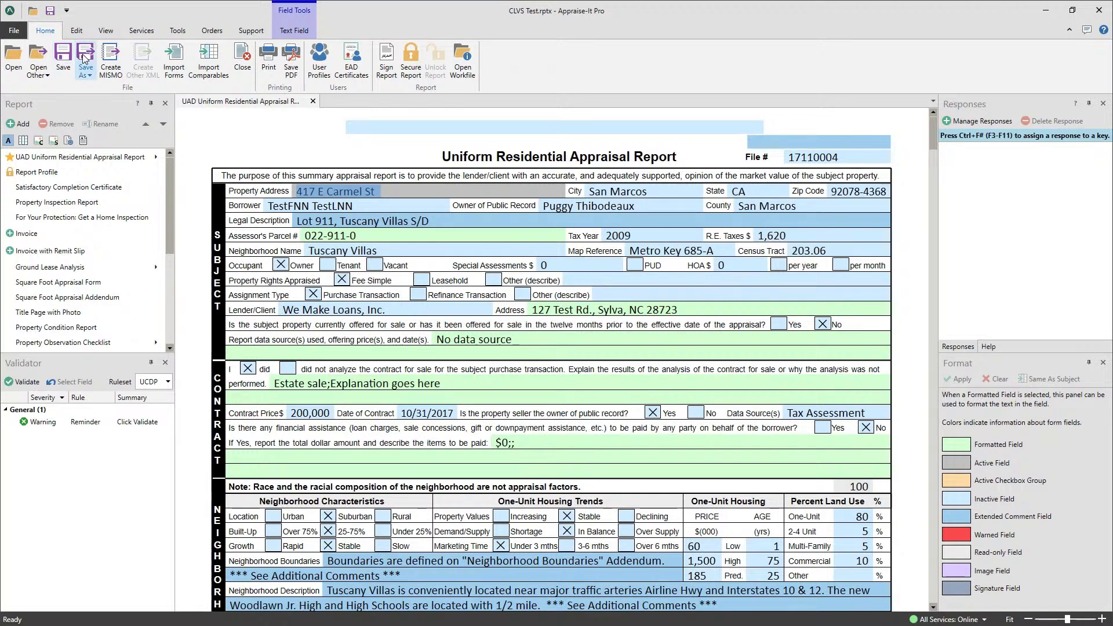
left_click(204, 58)
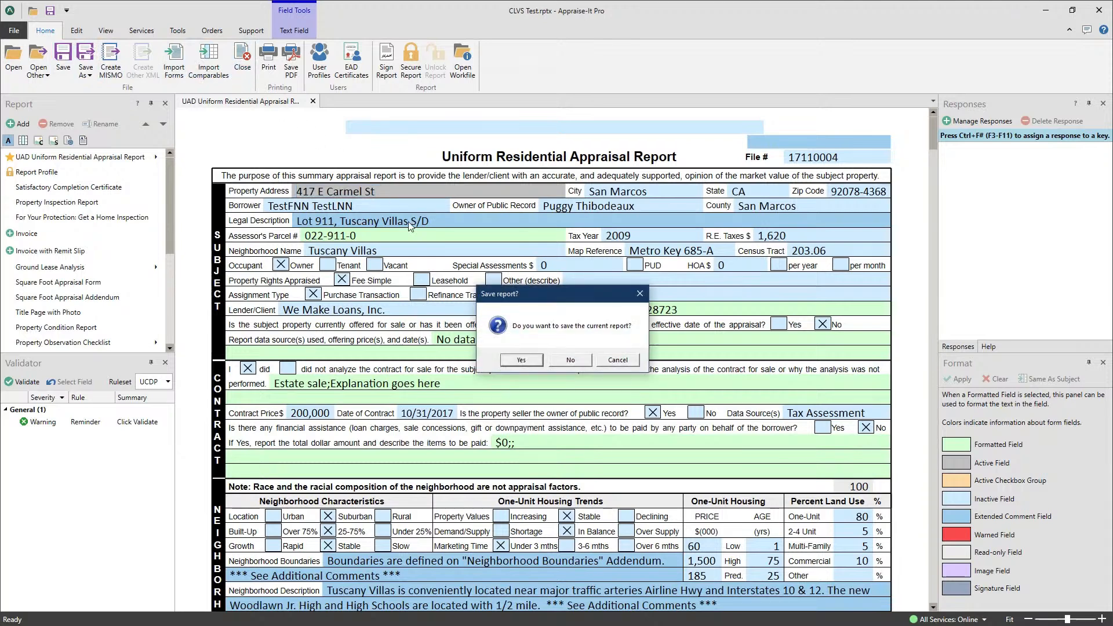
left_click(565, 361)
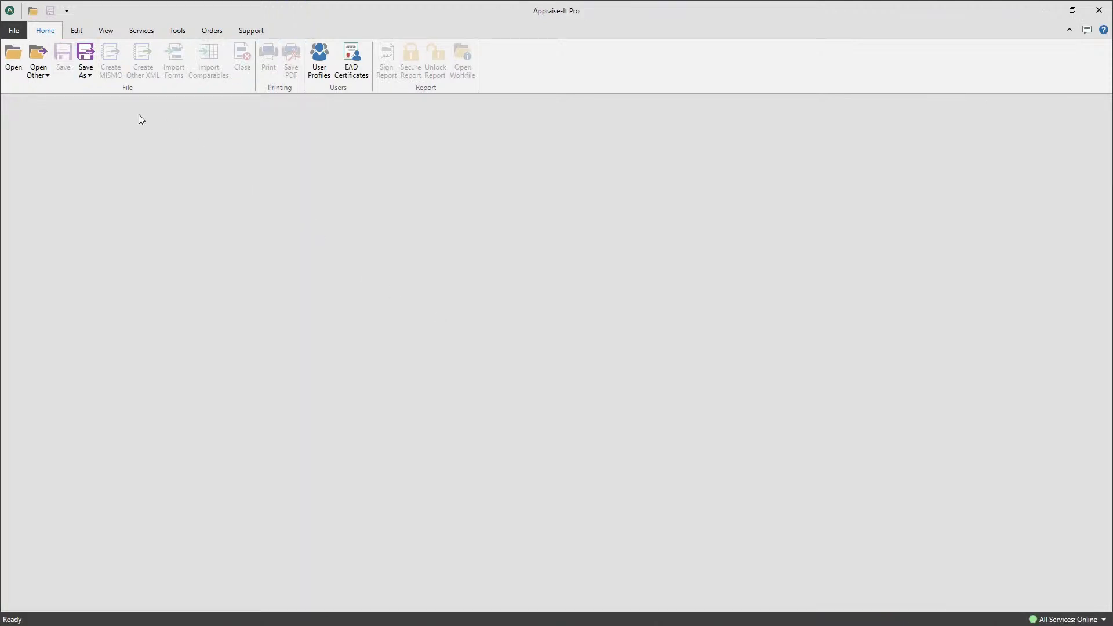
Step: Create a new report from the frequently used UAD Uniform Residential Appraisal Report (FNMA 1004) and open Comp Manager
left_click(16, 32)
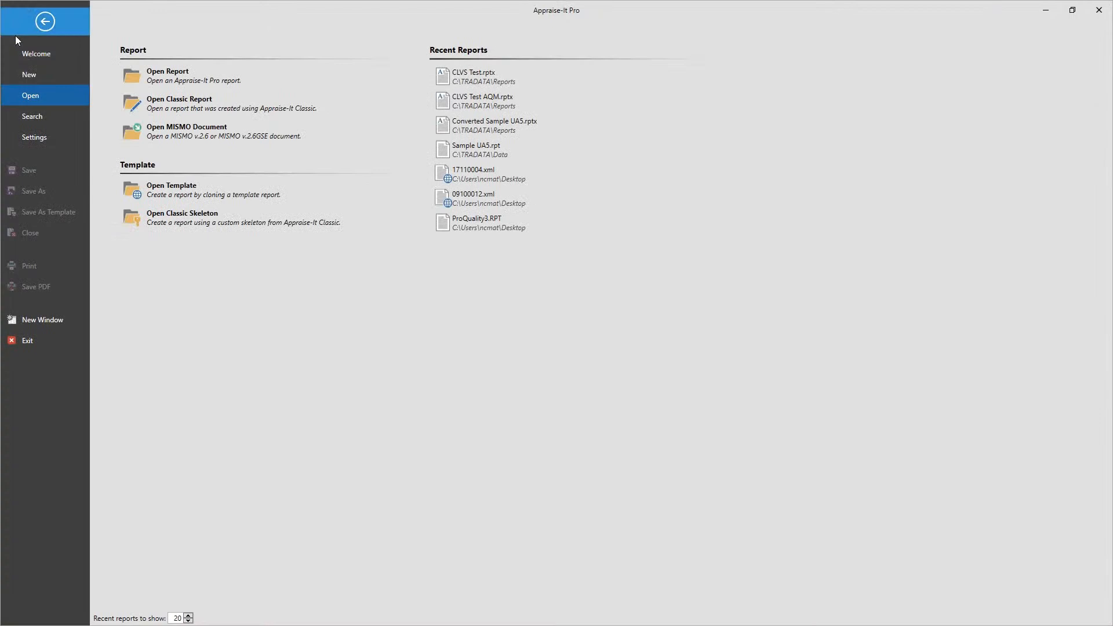
left_click(26, 72)
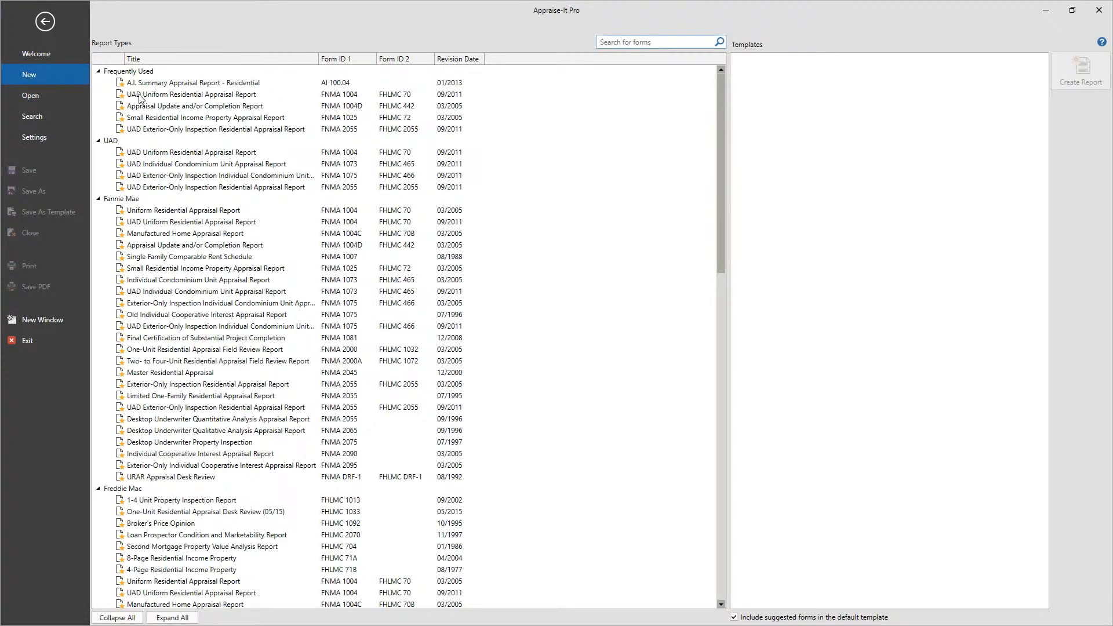
left_click(138, 94)
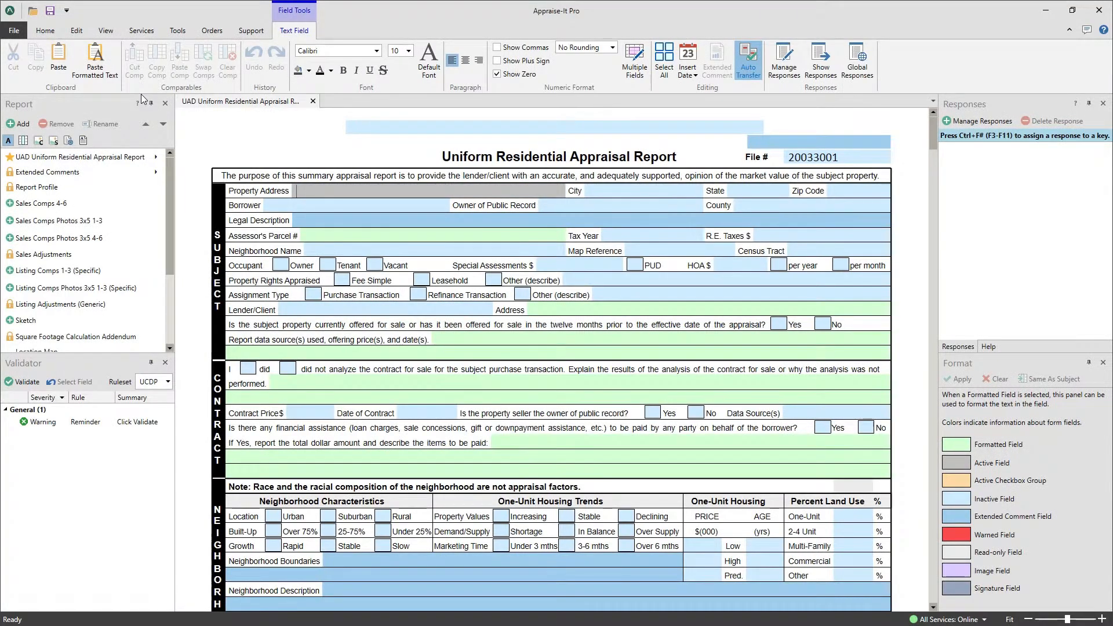
left_click(178, 32)
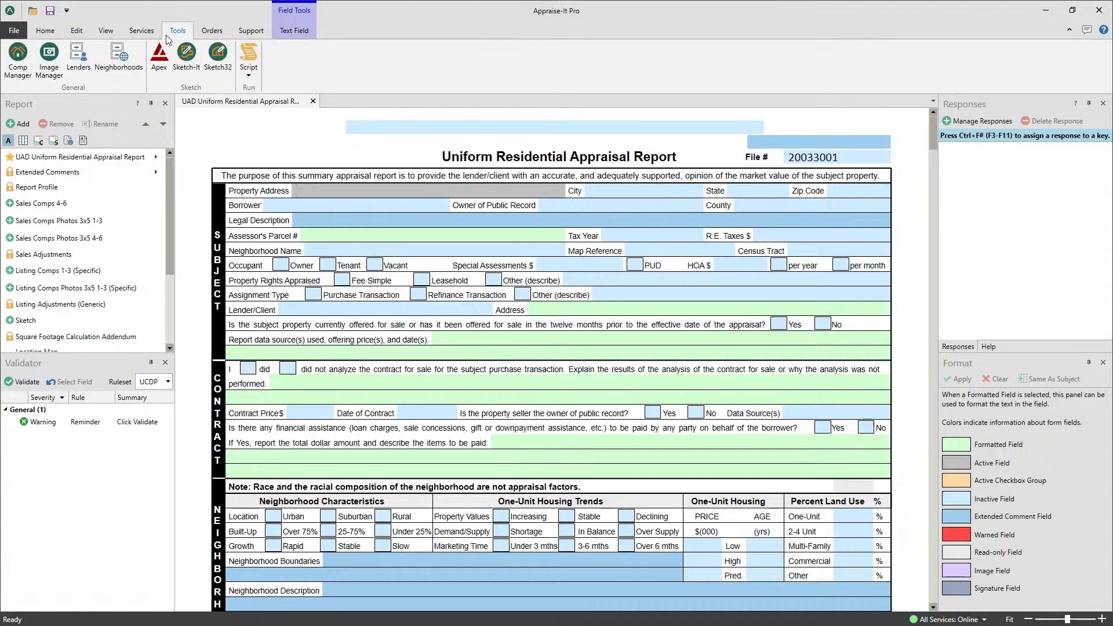
left_click(18, 56)
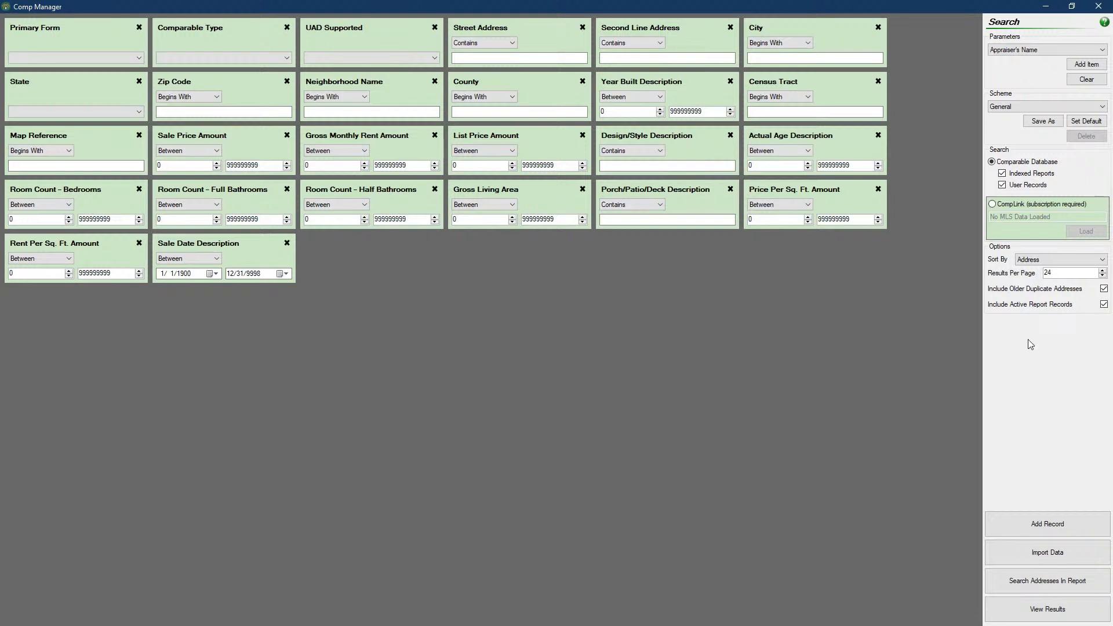
Step: Examine the choices offered by the Comparable Type, Street Address and Sale Date Description search filters
left_click(279, 60)
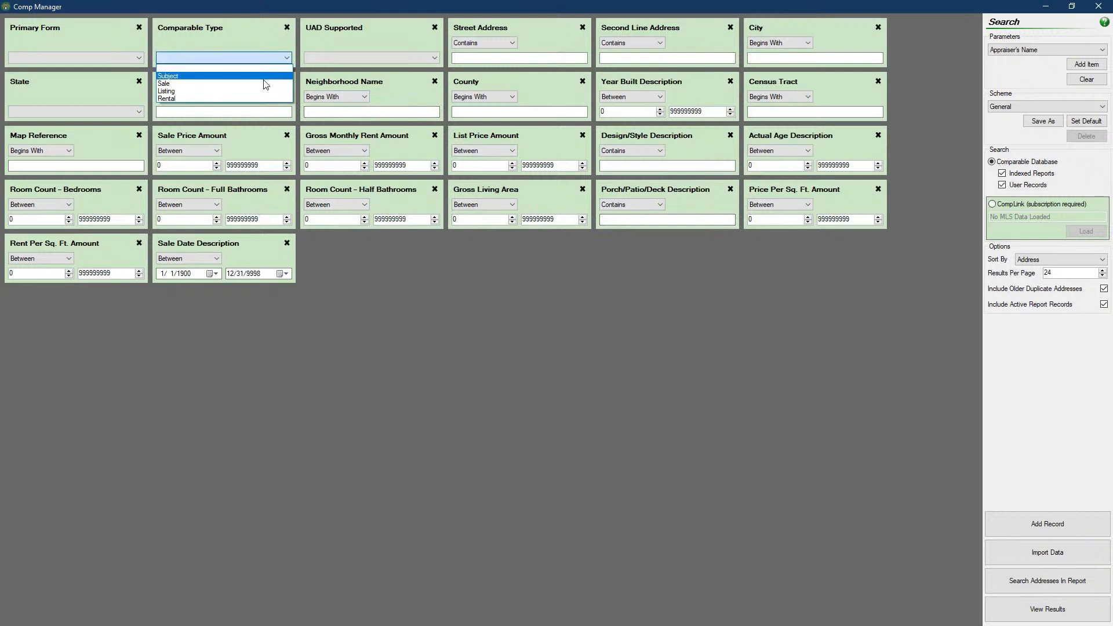
left_click(470, 45)
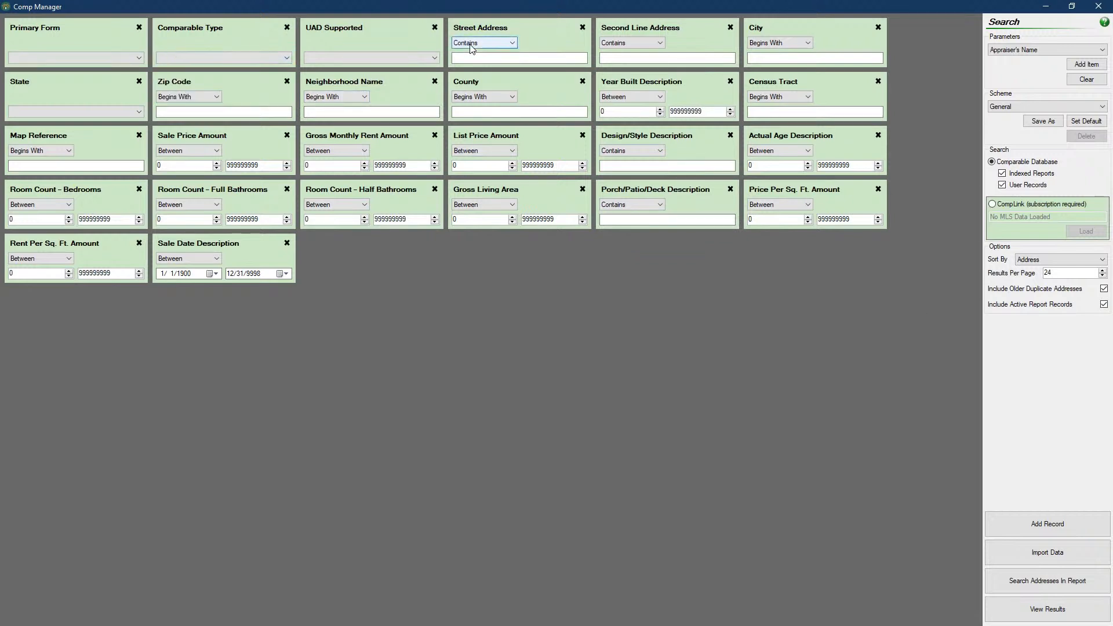
left_click(470, 44)
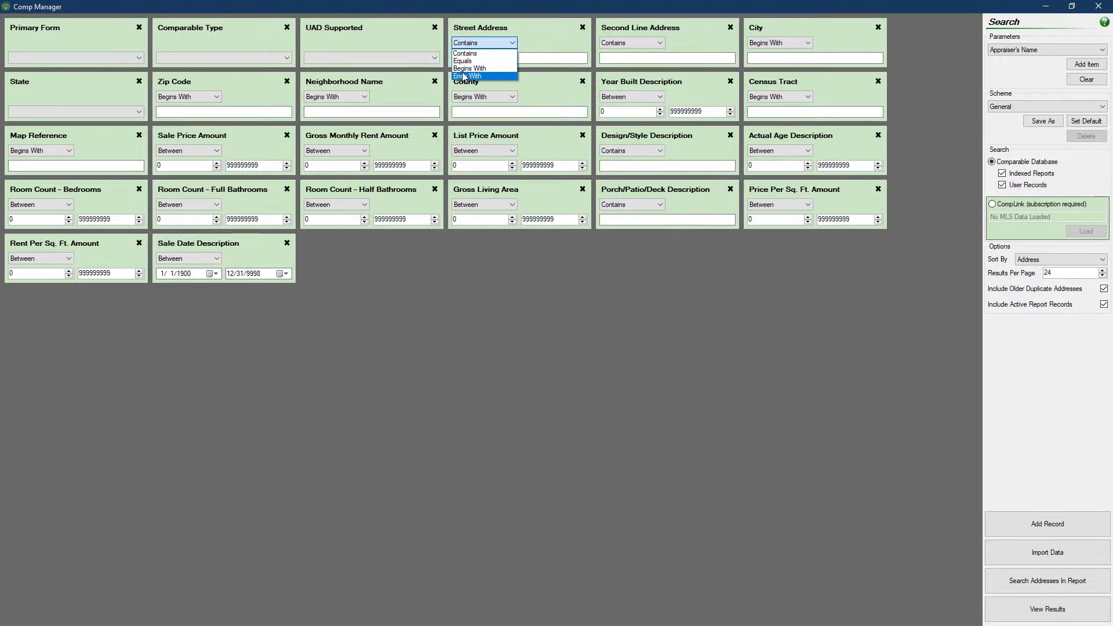
left_click(454, 283)
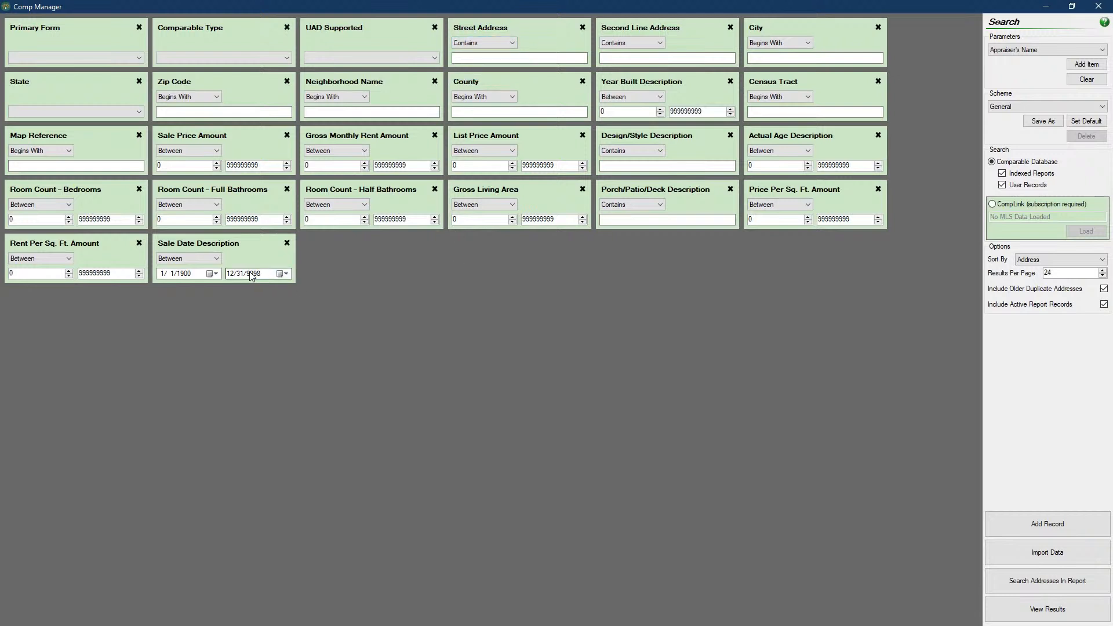
left_click(212, 274)
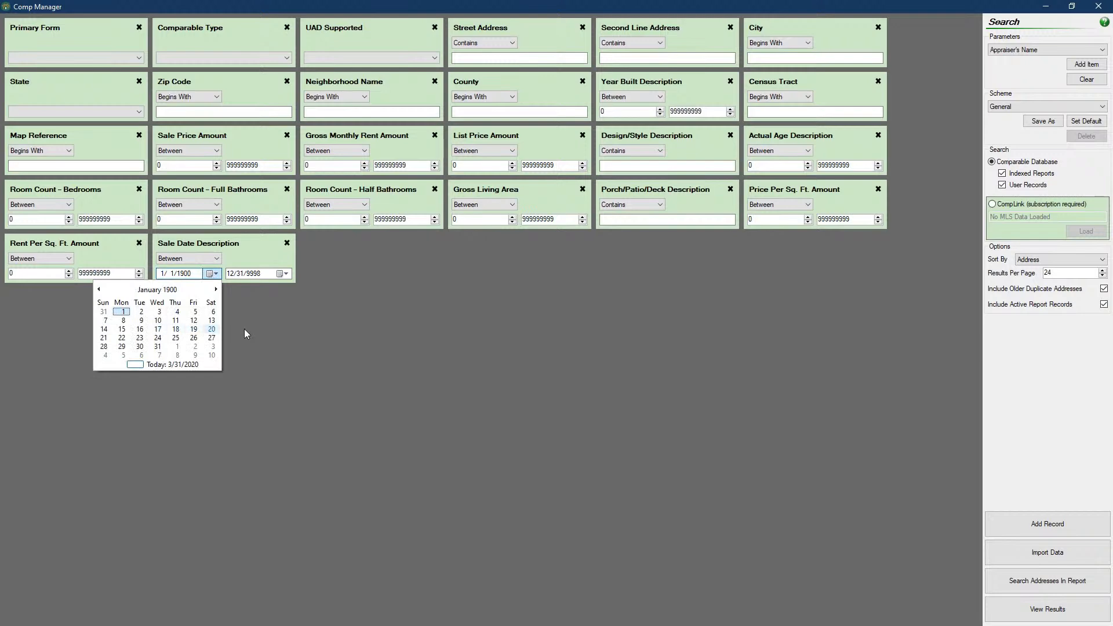
left_click(278, 331)
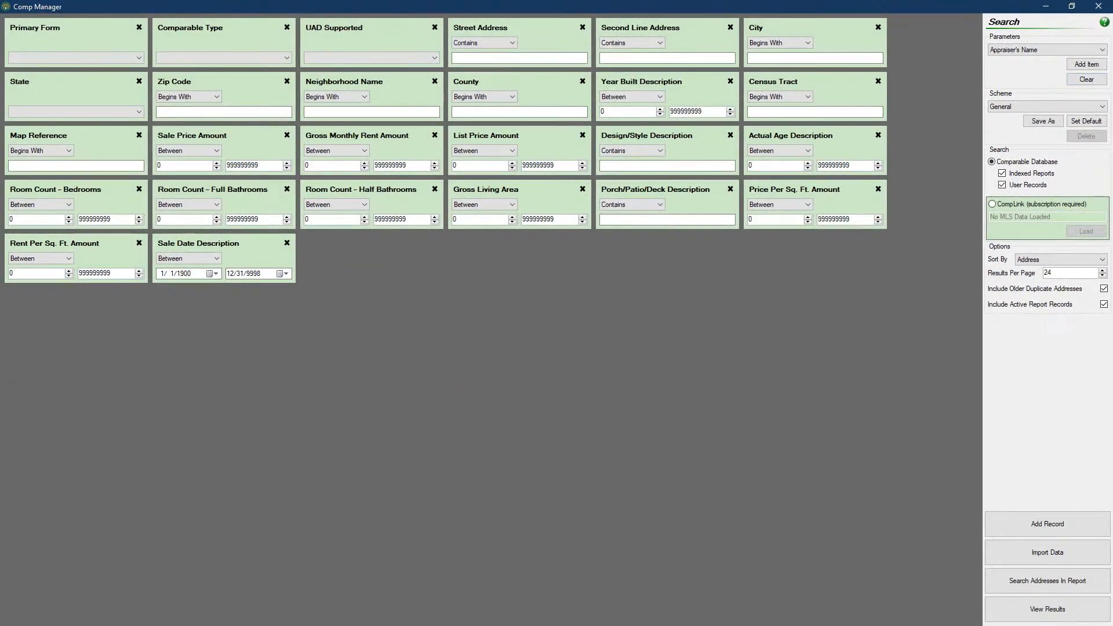
Step: Search the comparable database for street addresses containing Somersby, city beginning with Paleto Bay, and design/style containing Ranch
left_click(524, 58)
type("Somersby")
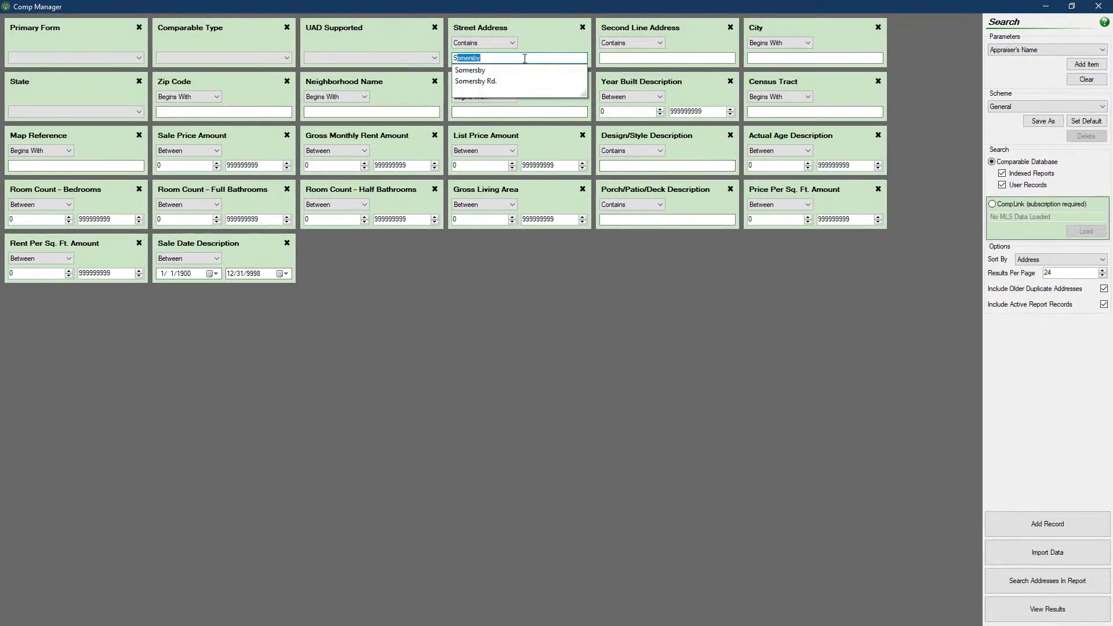
left_click(770, 60)
type("Paleto Bay")
key("Return")
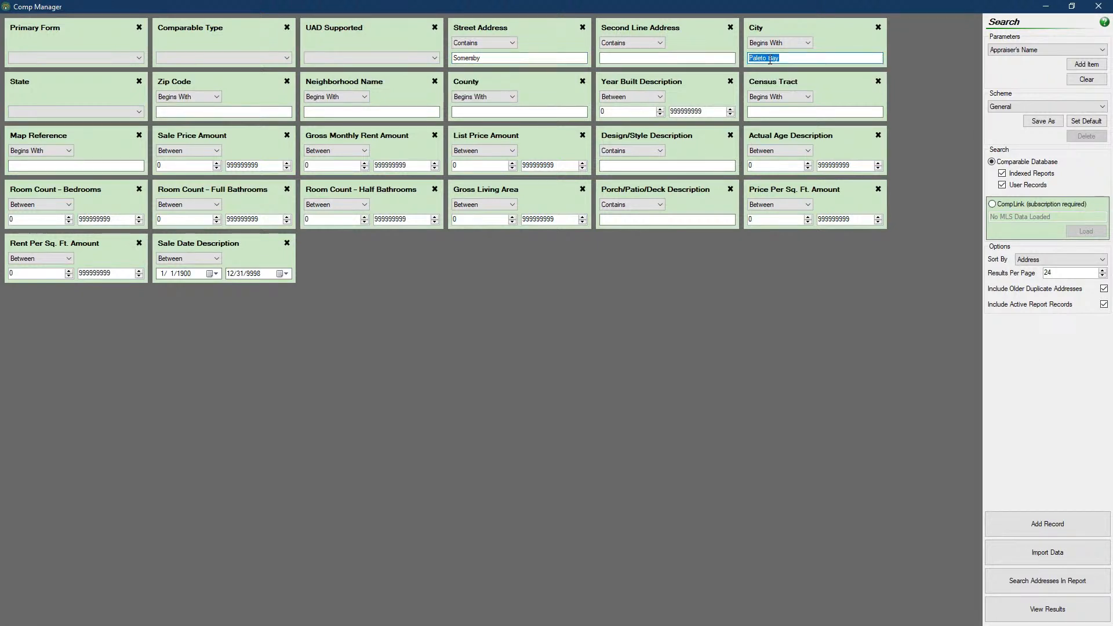
left_click(690, 166)
type("Ranch")
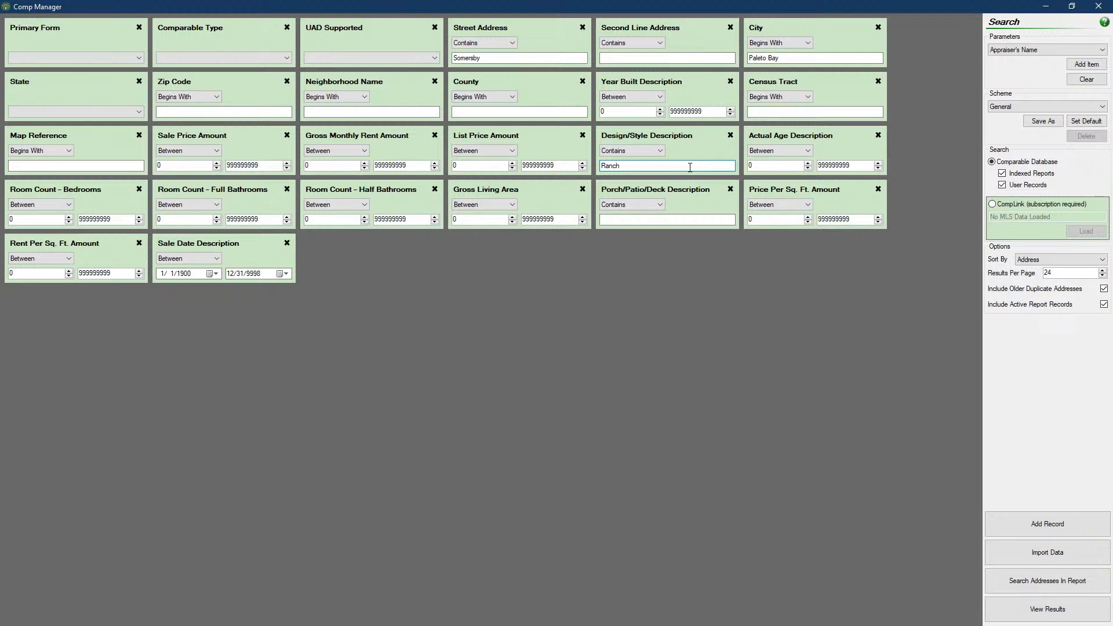
left_click(1056, 611)
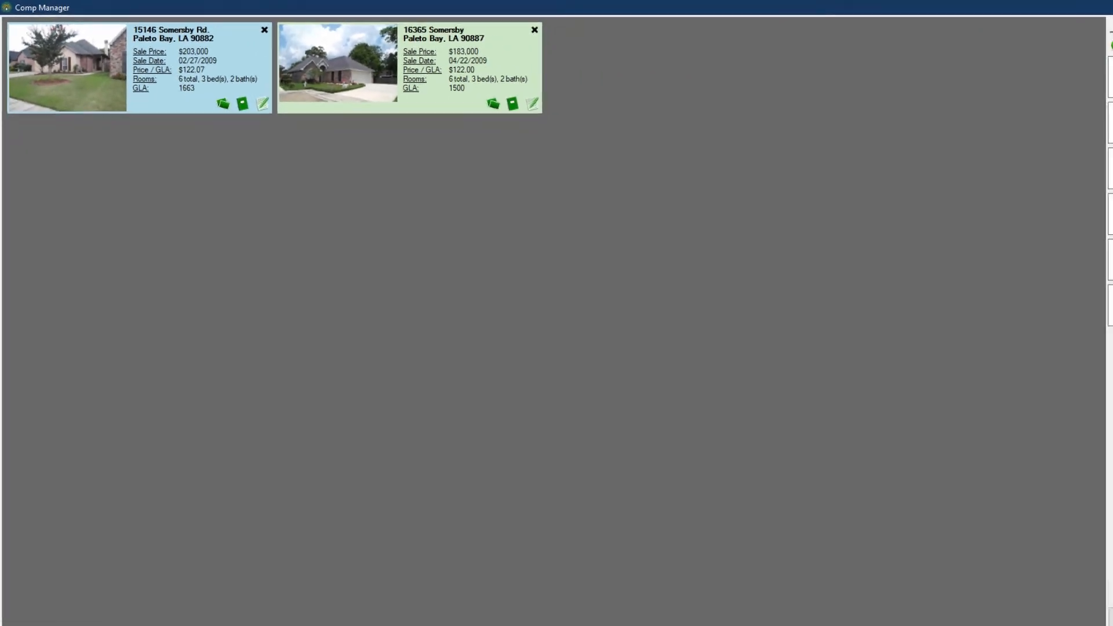
Step: Open the first result's photos and assign its Front View photo to General Photo 1 of the General Photos 3x5 form
left_click(222, 104)
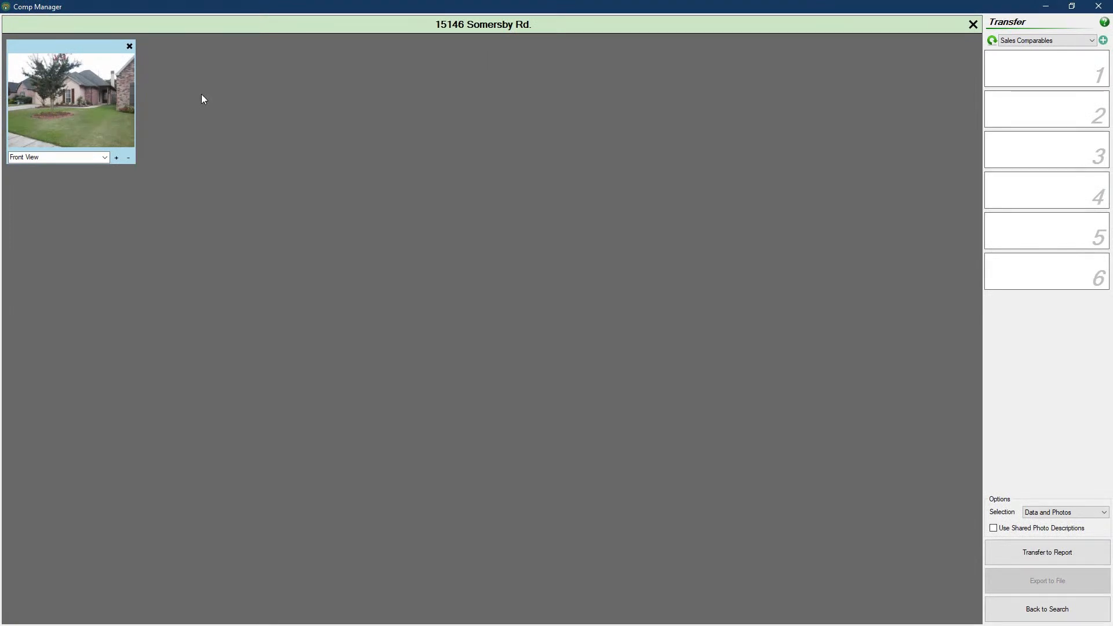
left_click(104, 157)
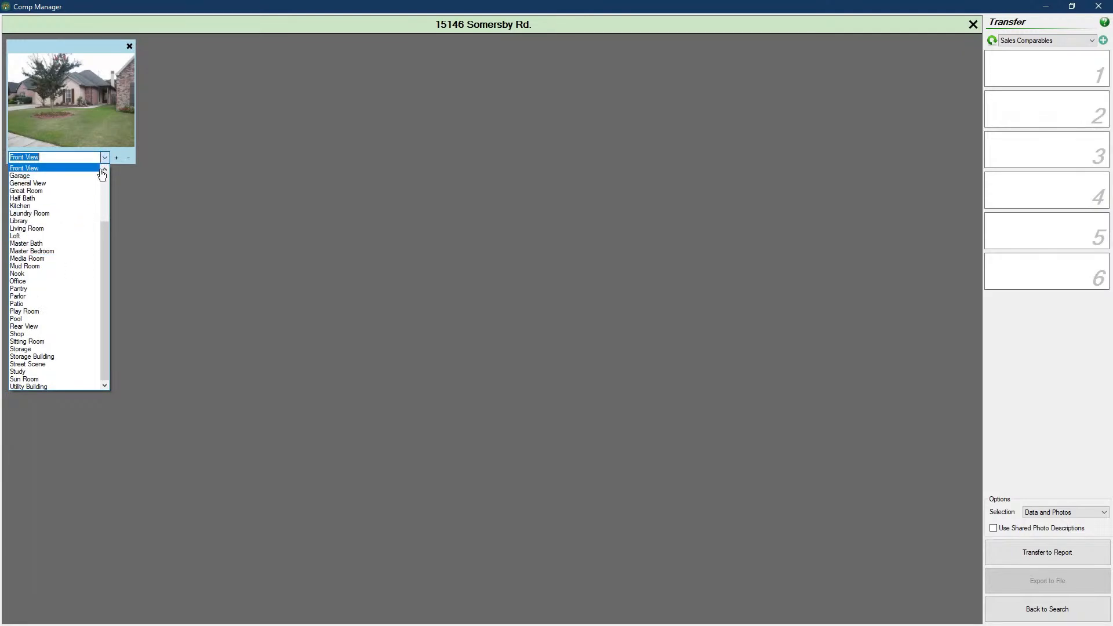
left_click(105, 162)
left_click(1022, 42)
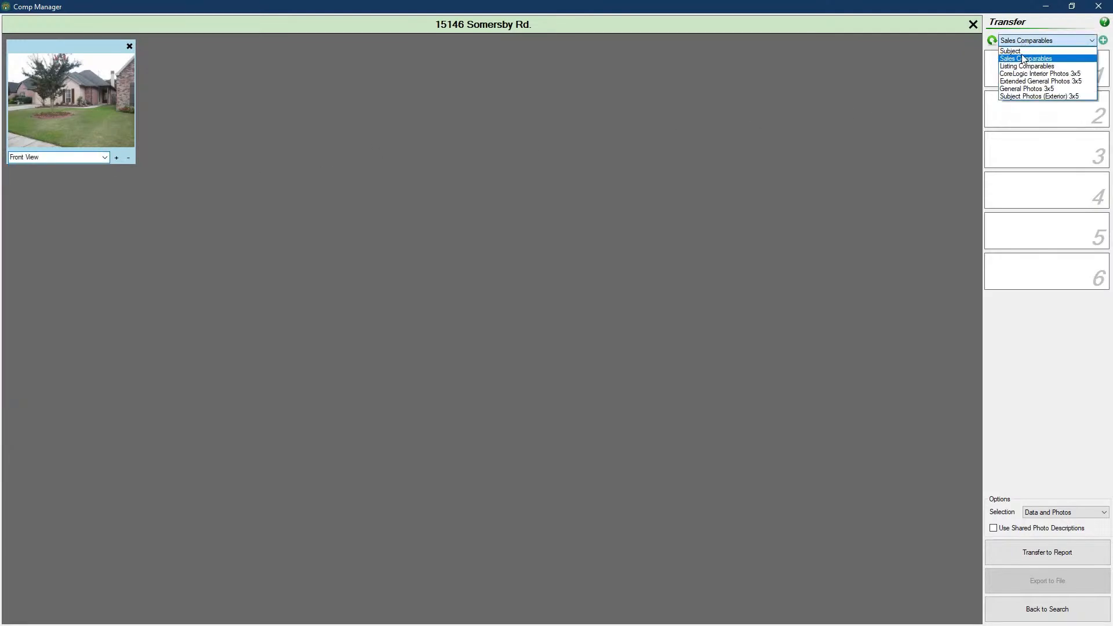
left_click(1024, 89)
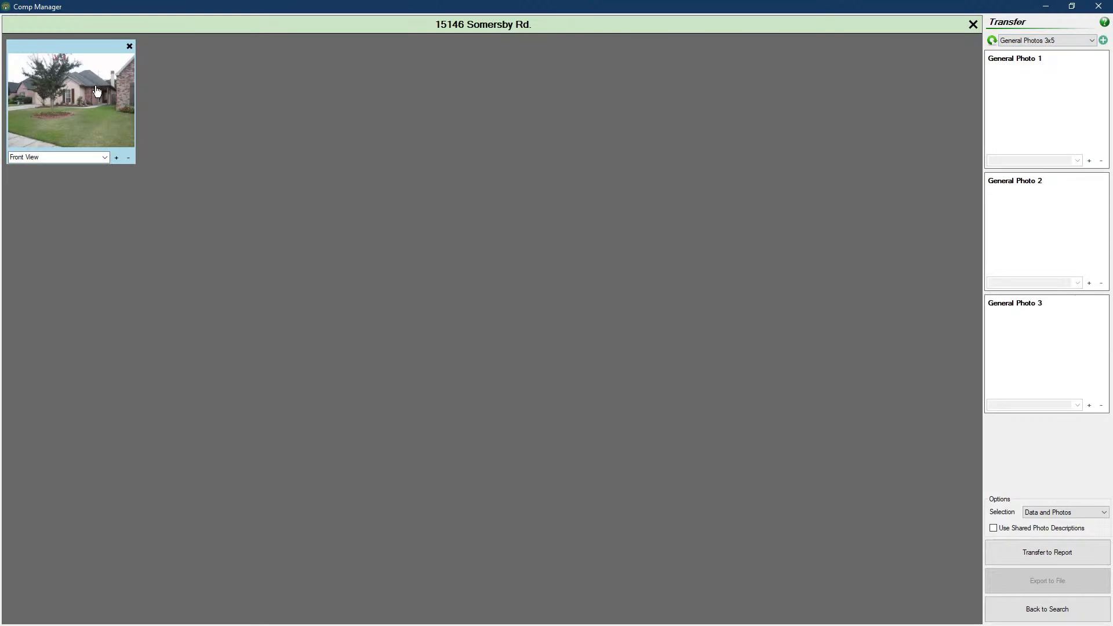
left_click_drag(97, 91, 1028, 114)
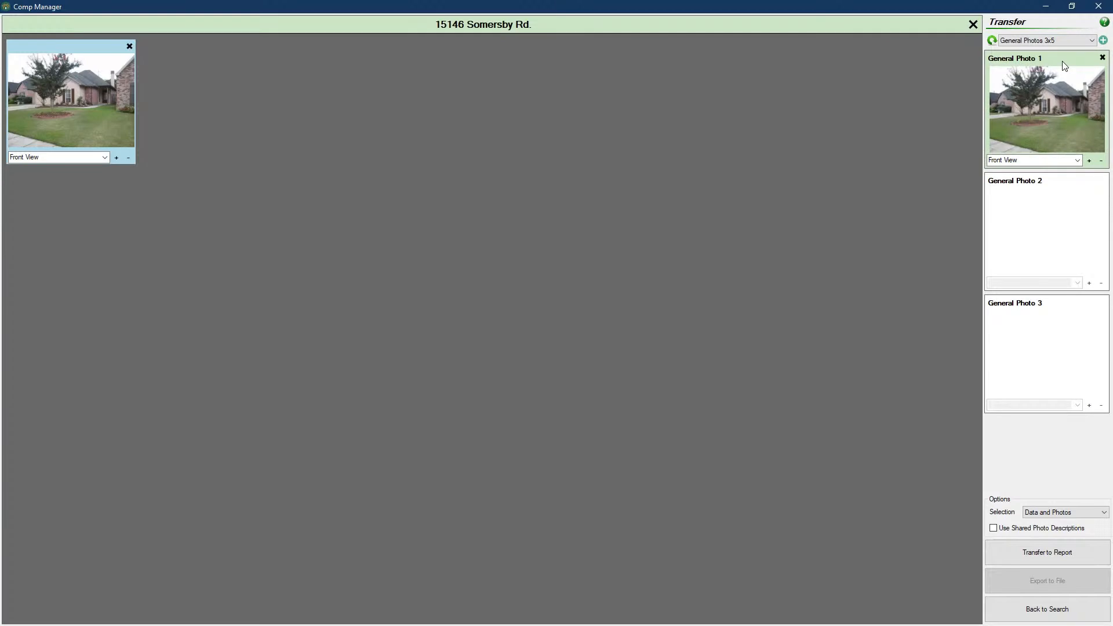
Step: Add Custom as a new photo description for General Photo 1
left_click(1049, 160)
type("Custom")
left_click(1060, 163)
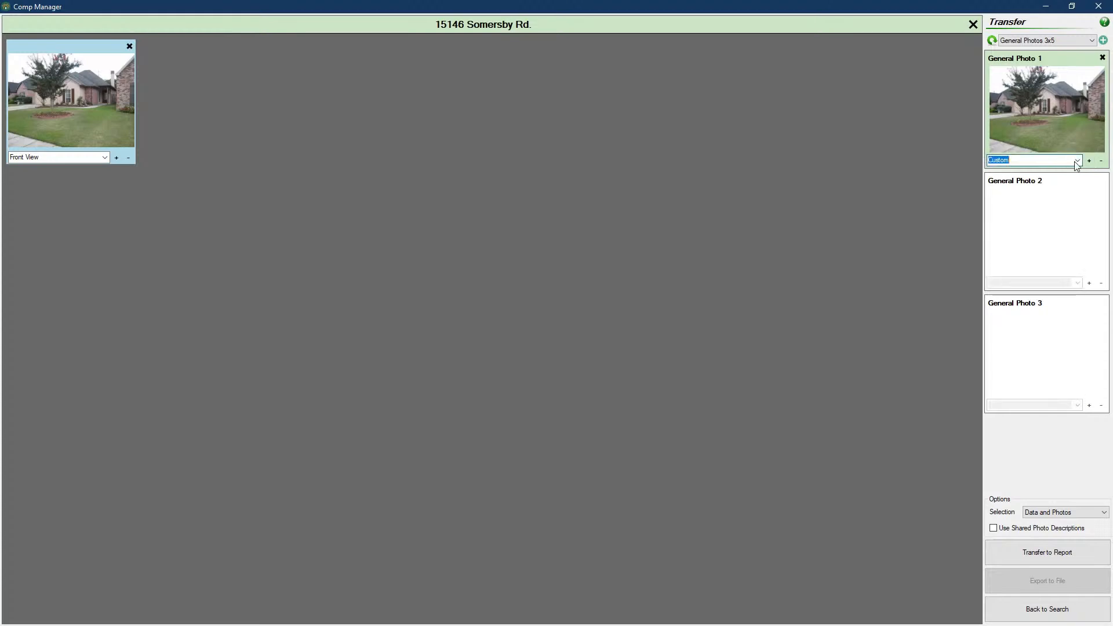
Step: Select General View as General Photo 1's description and remove that entry from the description list
left_click(1077, 161)
left_click(1022, 226)
left_click(1077, 160)
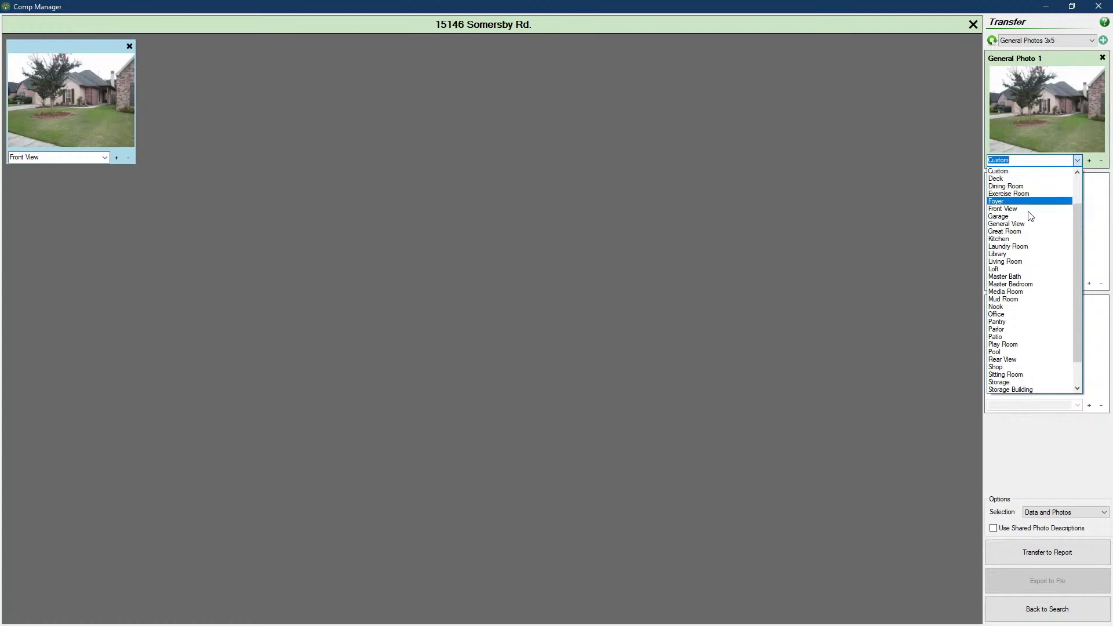
left_click(1022, 227)
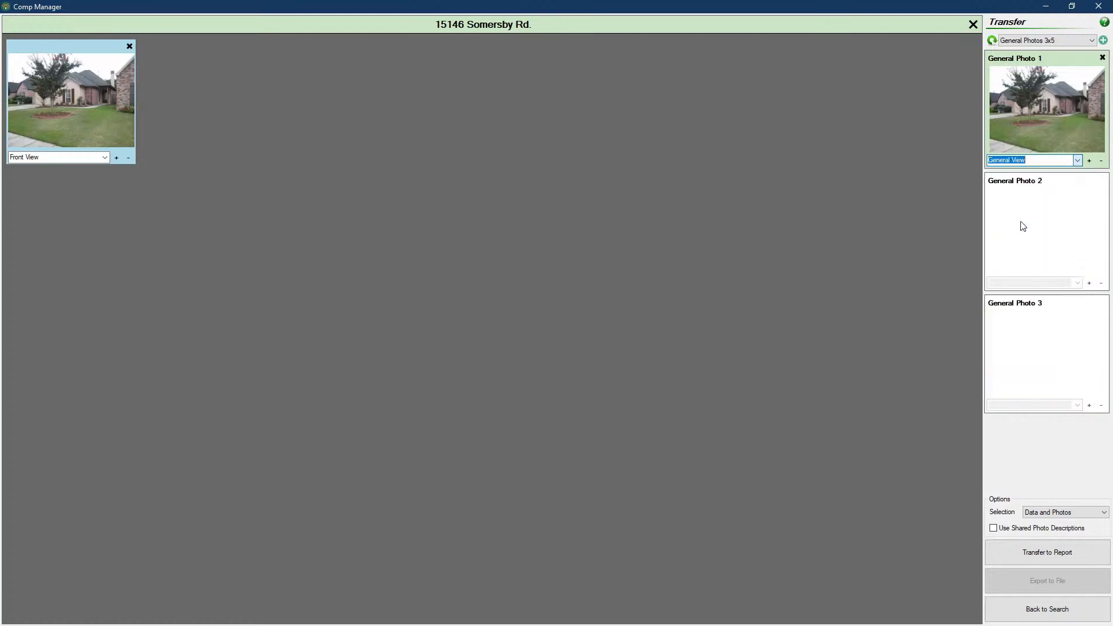
left_click(1102, 161)
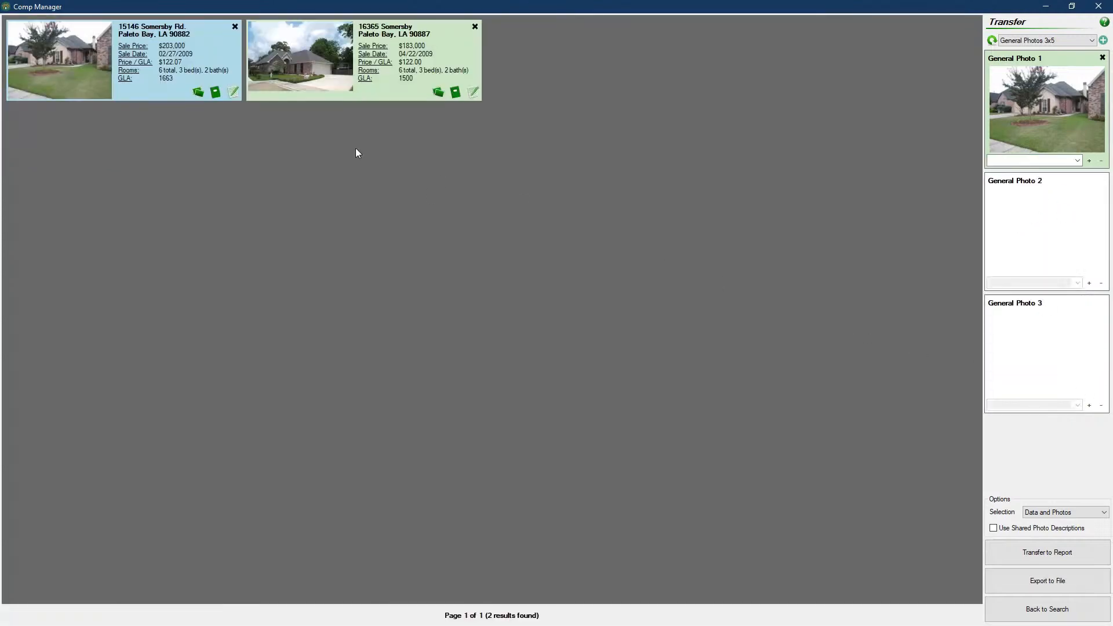
Step: Open the first result's record details, enter "Notes go here." in its notes, and close the record
left_click(217, 94)
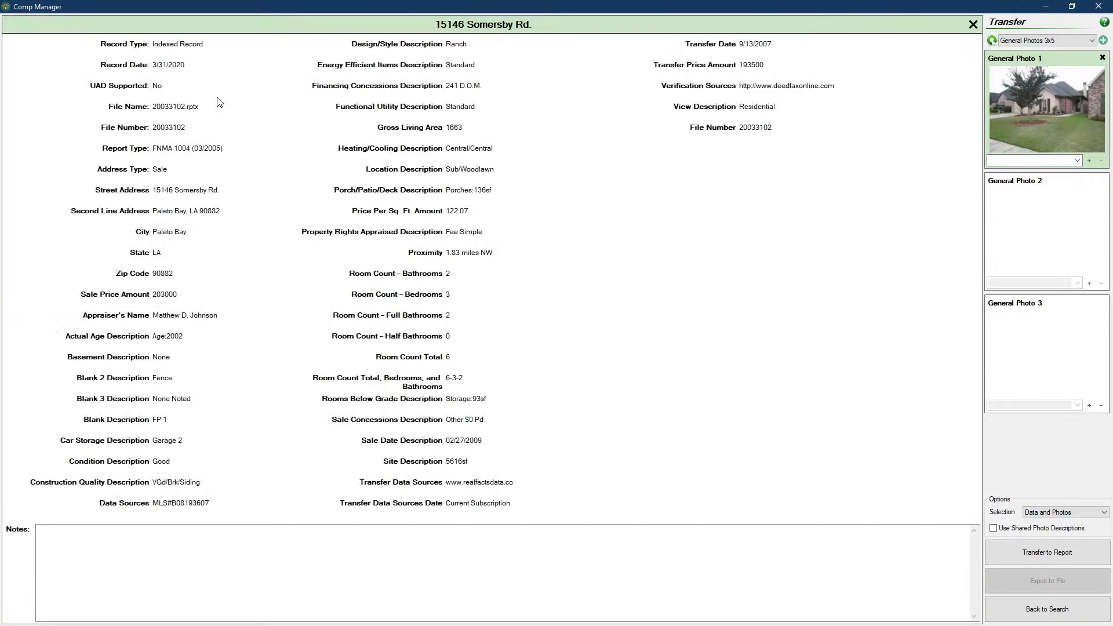
left_click(267, 553)
type("No")
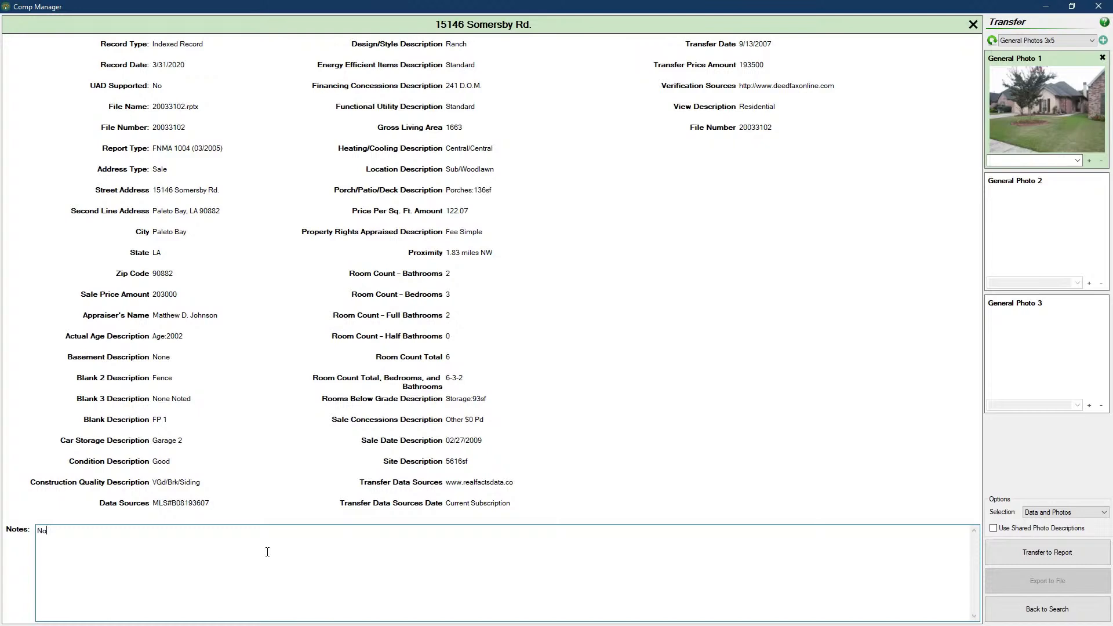
type("tes go here.")
left_click(974, 24)
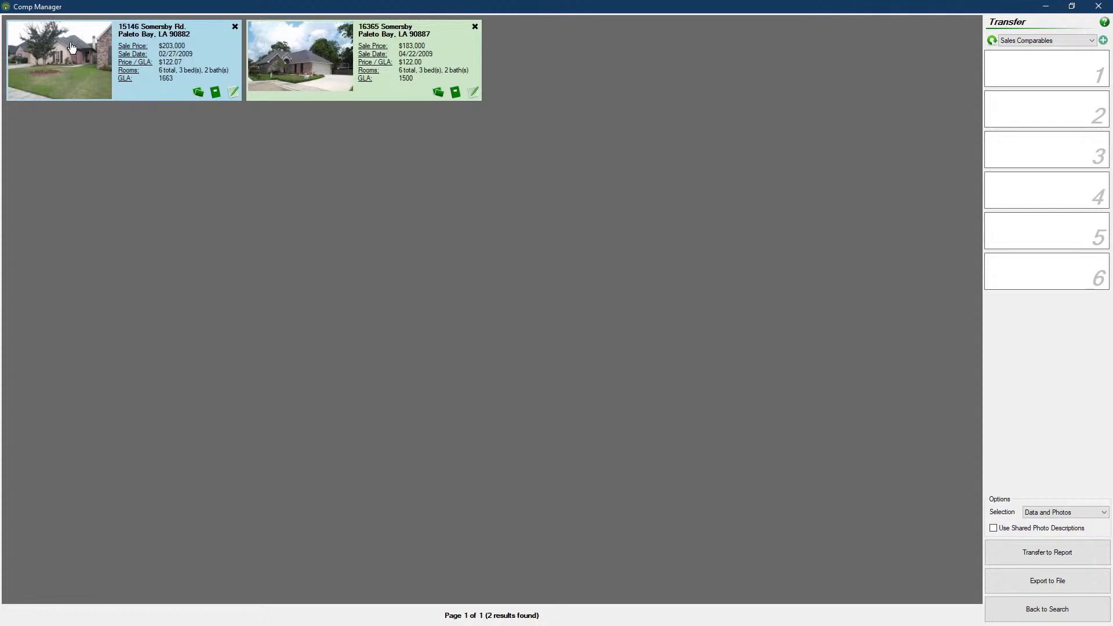
Step: Place the first result in Sales Comparables slot 1 and add another Listing Comparables form to the report
left_click_drag(71, 47, 1024, 82)
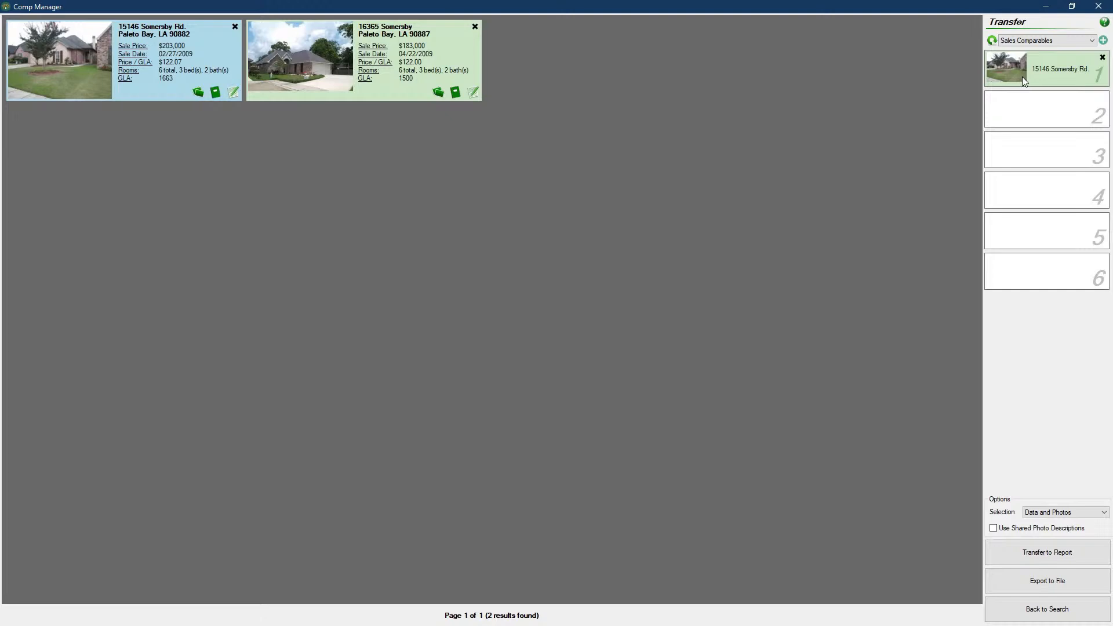
left_click(1054, 42)
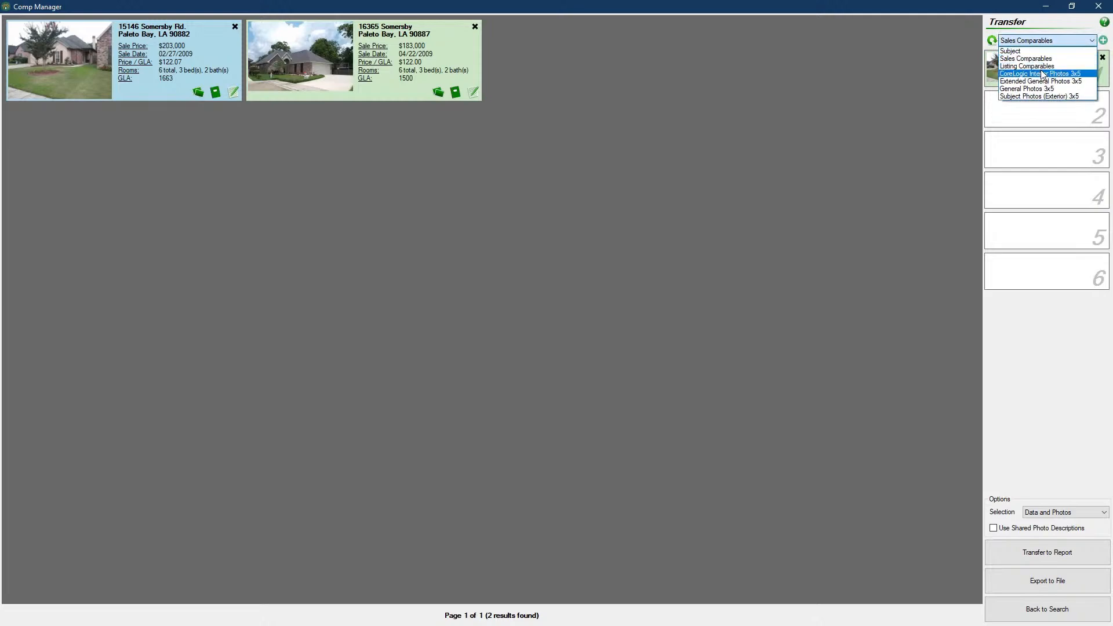
left_click(1043, 66)
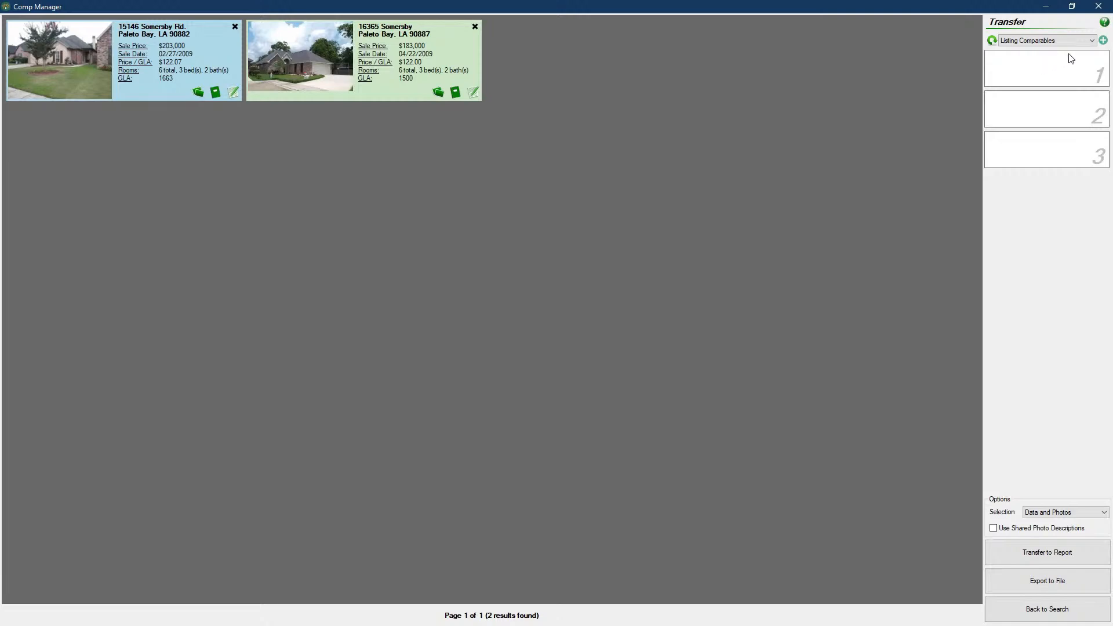
left_click(1104, 40)
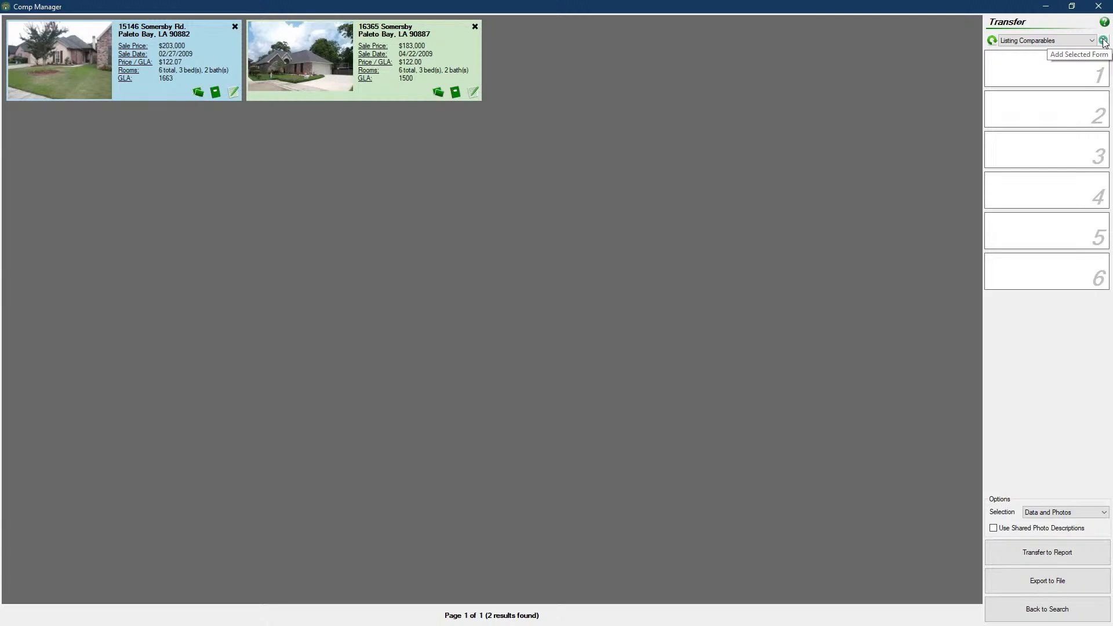
left_click(1051, 610)
left_click(1054, 614)
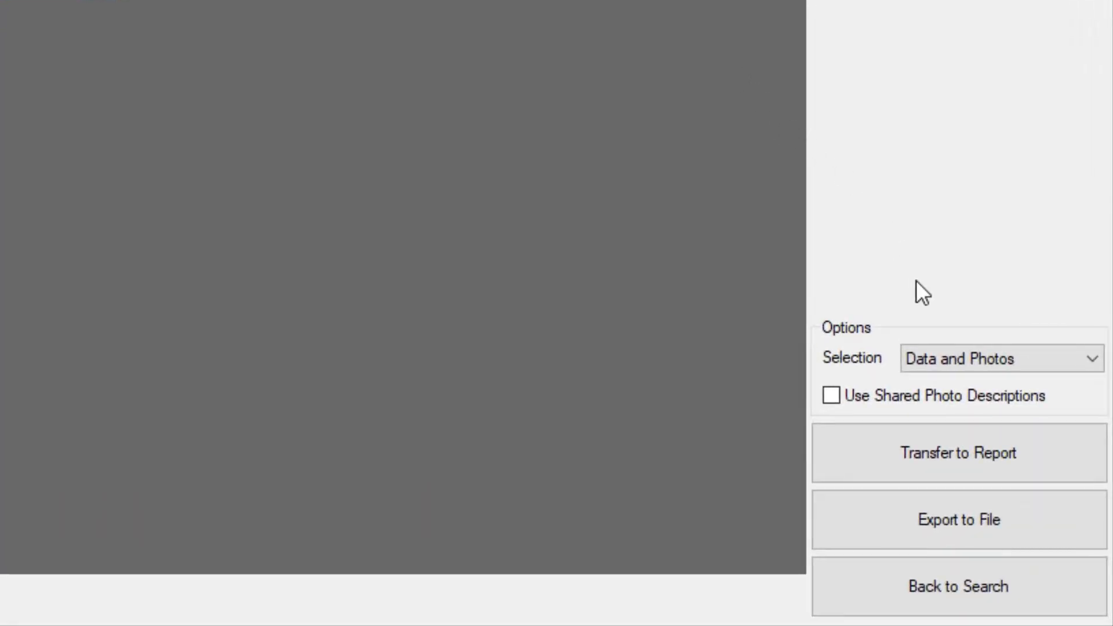
Step: Check the transfer selection choices, keep Data and Photos, and transfer the assigned comparable to the report
left_click(1068, 365)
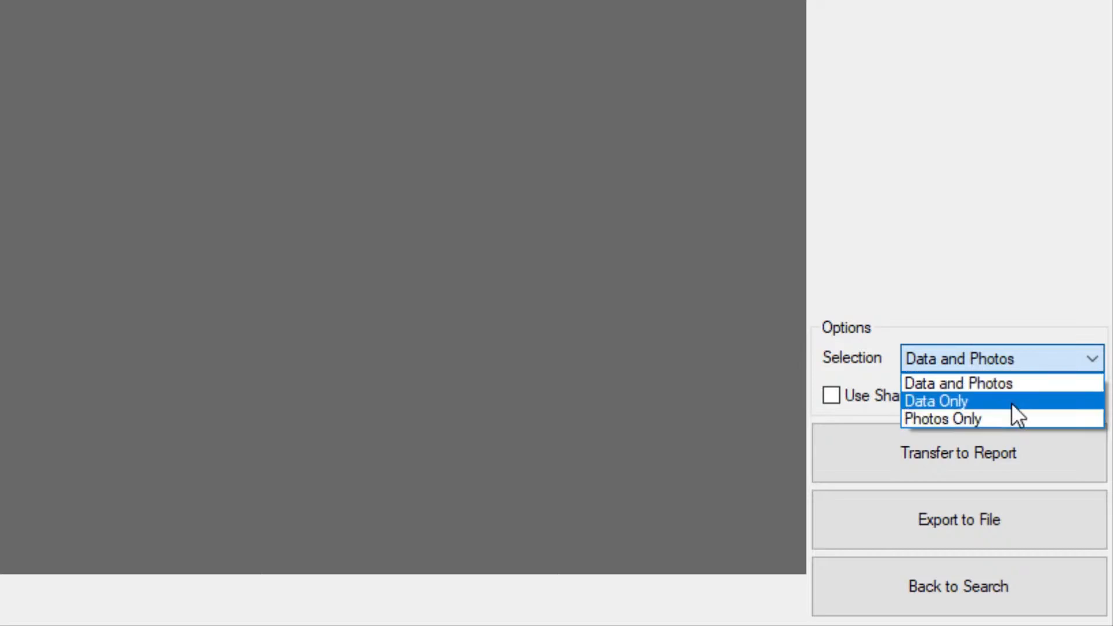
left_click(970, 275)
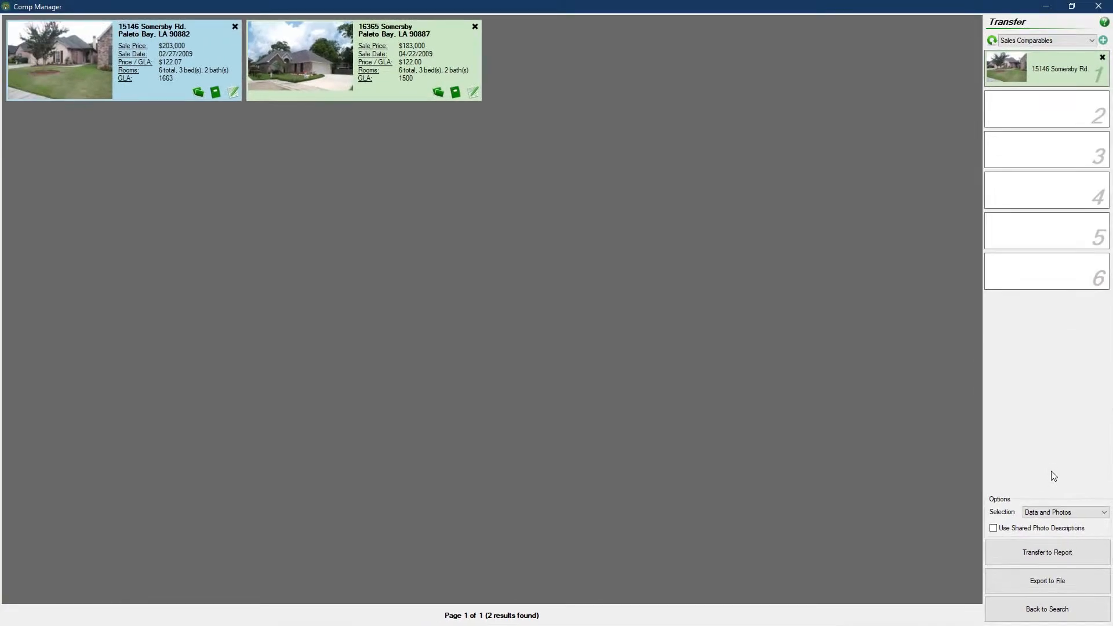
left_click(1043, 555)
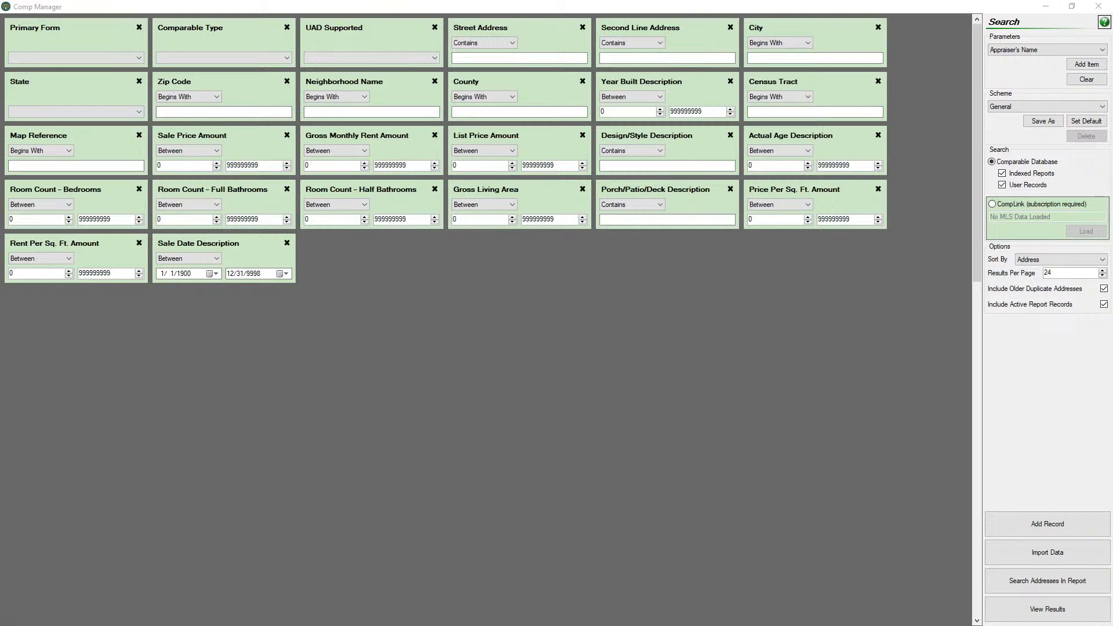
Step: Search for the report's addresses, then assign the first result to Sales Comparables slot 2 and the second result to slot 1
left_click(1044, 585)
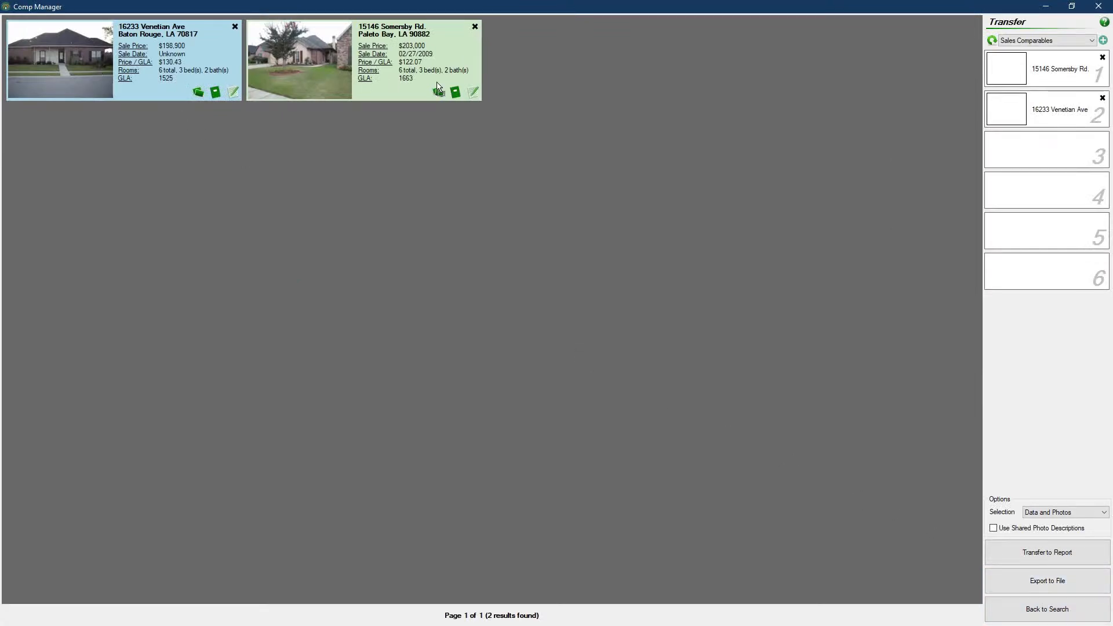
left_click_drag(437, 83, 1017, 118)
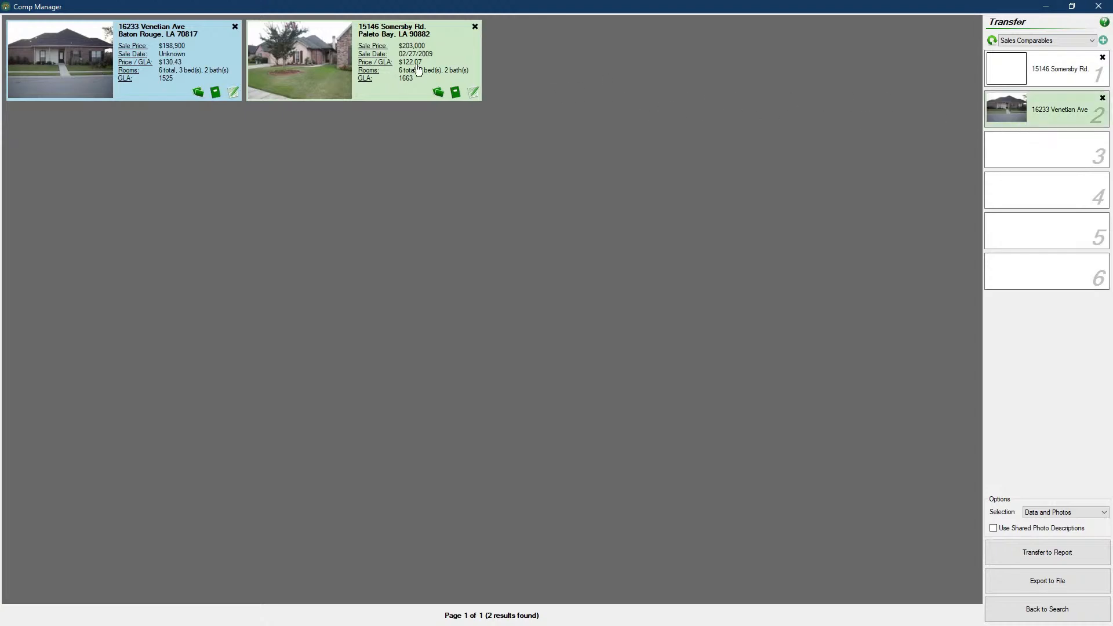
left_click_drag(311, 69, 1016, 77)
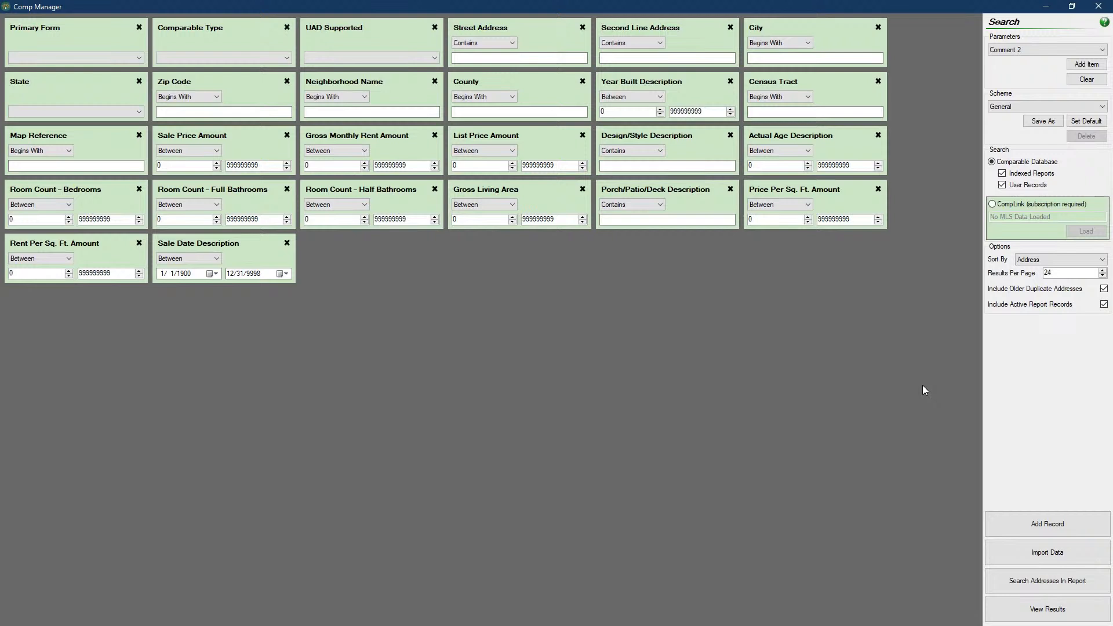
Step: Remove the Actual Age Description search field and add Company Code as a search parameter
left_click(877, 136)
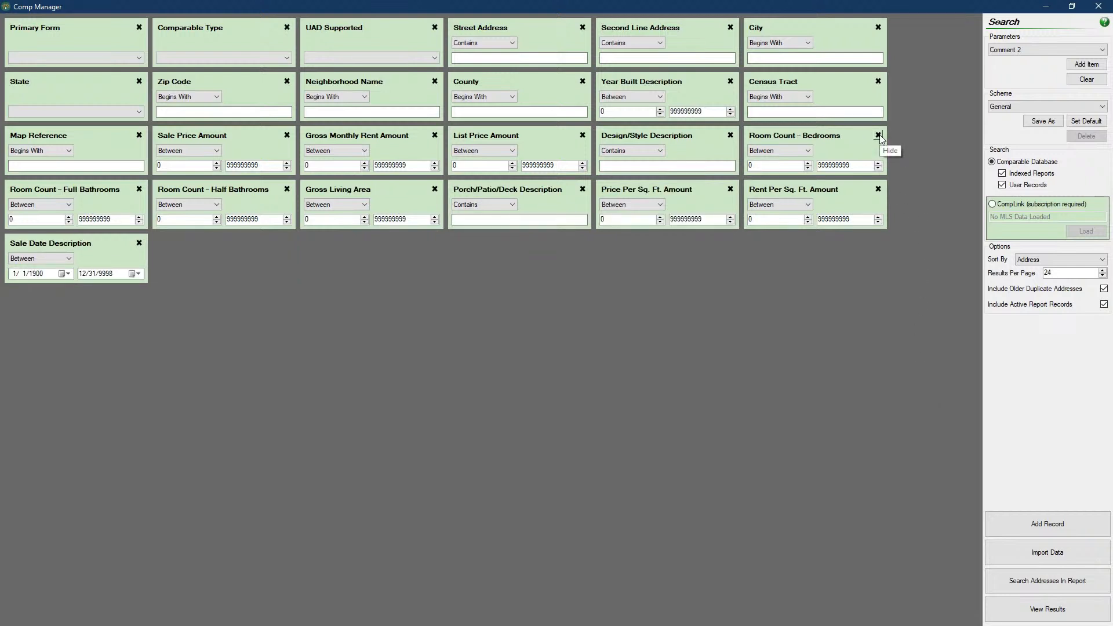
left_click(1038, 49)
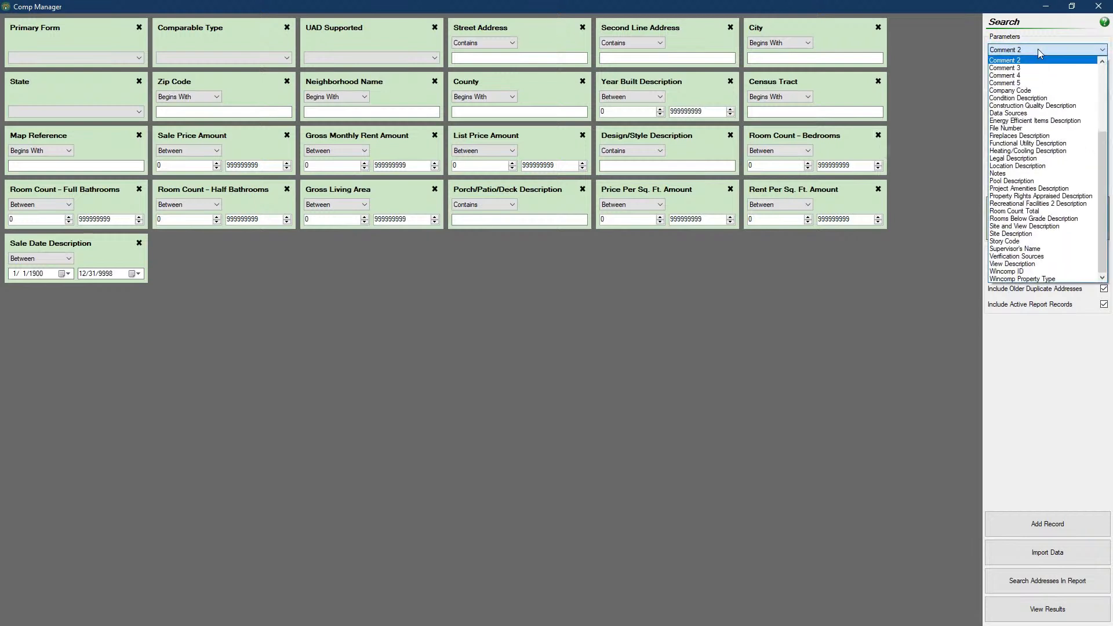
left_click(1009, 91)
left_click(1075, 66)
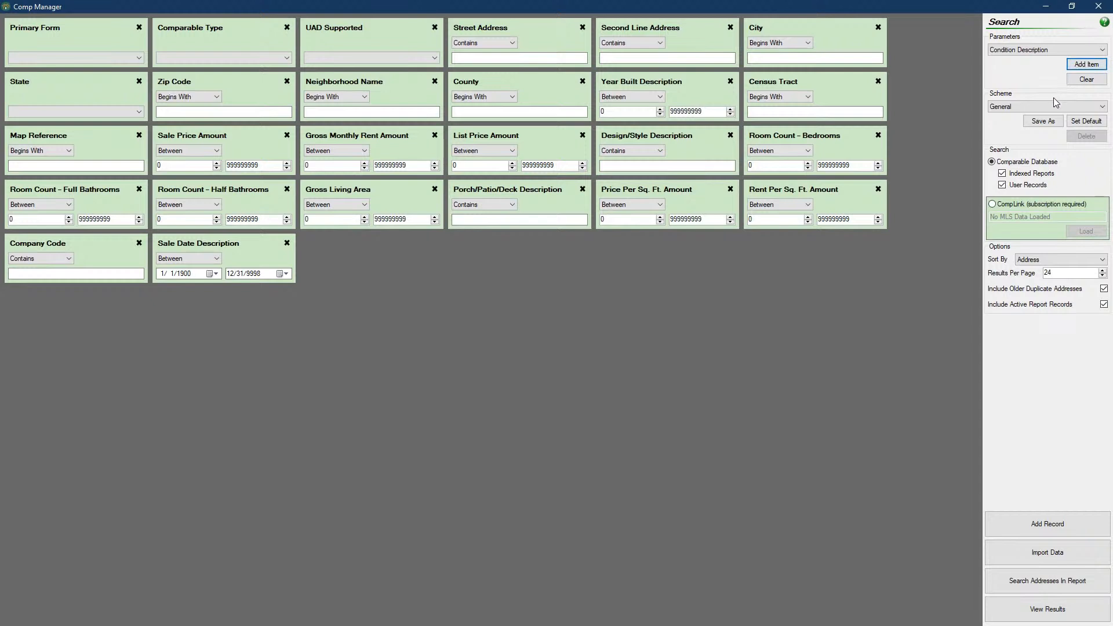
Step: Save the current search fields as a scheme named Custom Scheme and switch back to the General scheme
left_click(1041, 122)
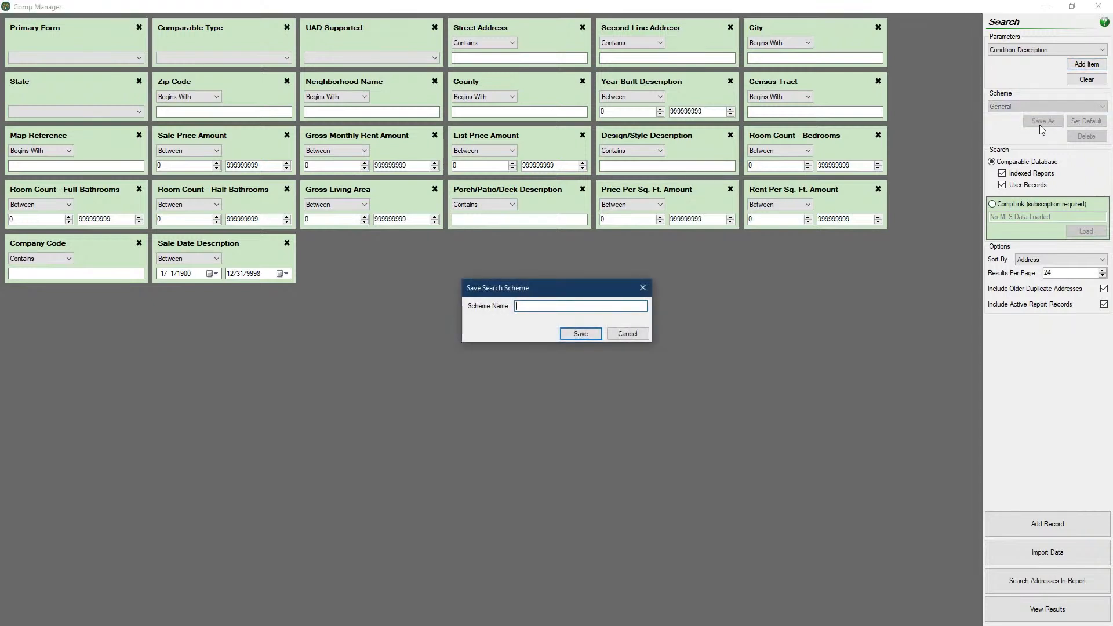
type("Custom Scheme")
left_click(594, 334)
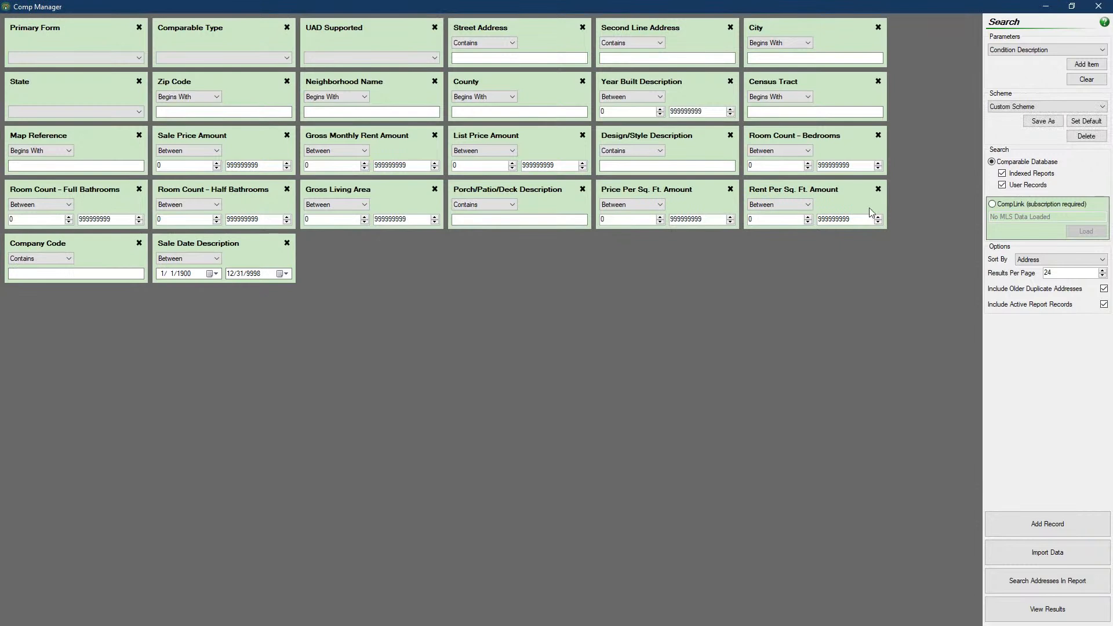
left_click(1046, 107)
left_click(1042, 117)
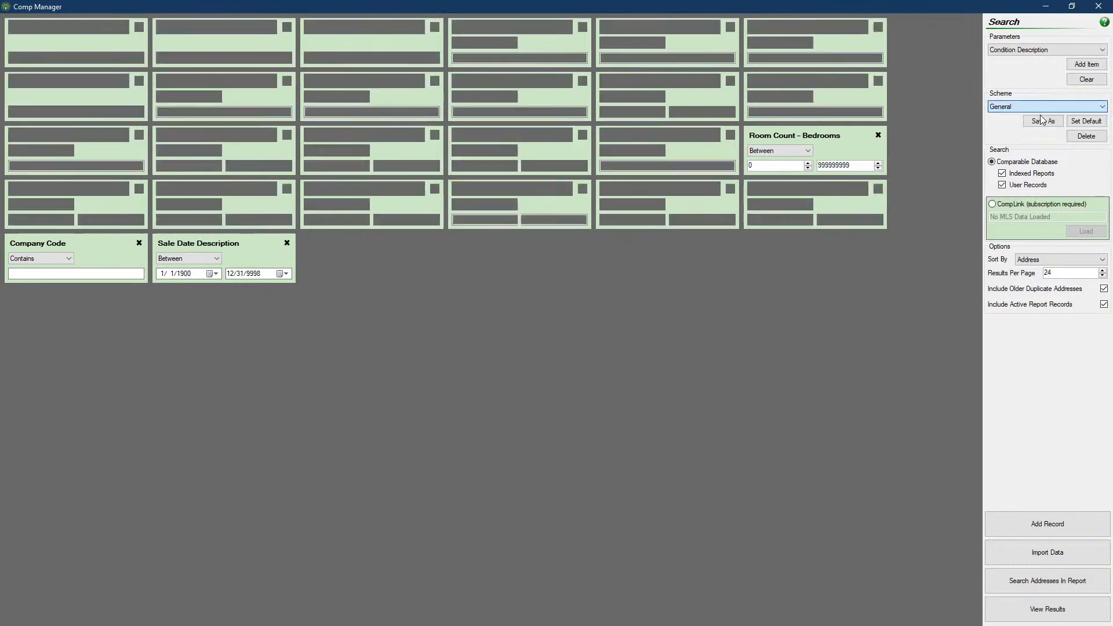
Step: Select the Charlotte search scheme and delete it
left_click(1049, 107)
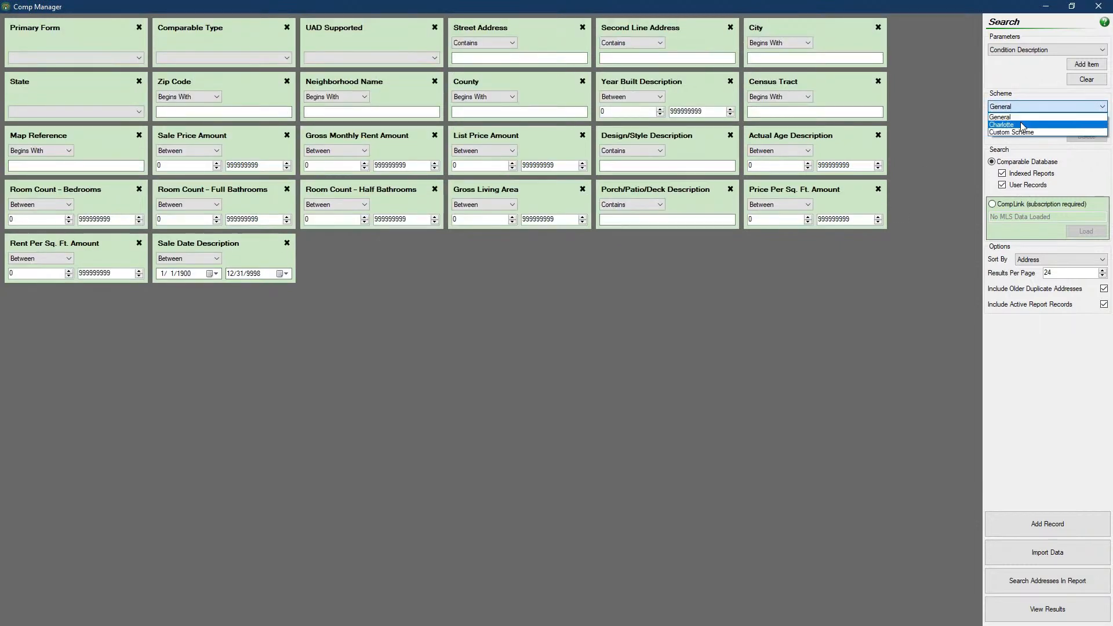
left_click(1033, 124)
left_click(1087, 136)
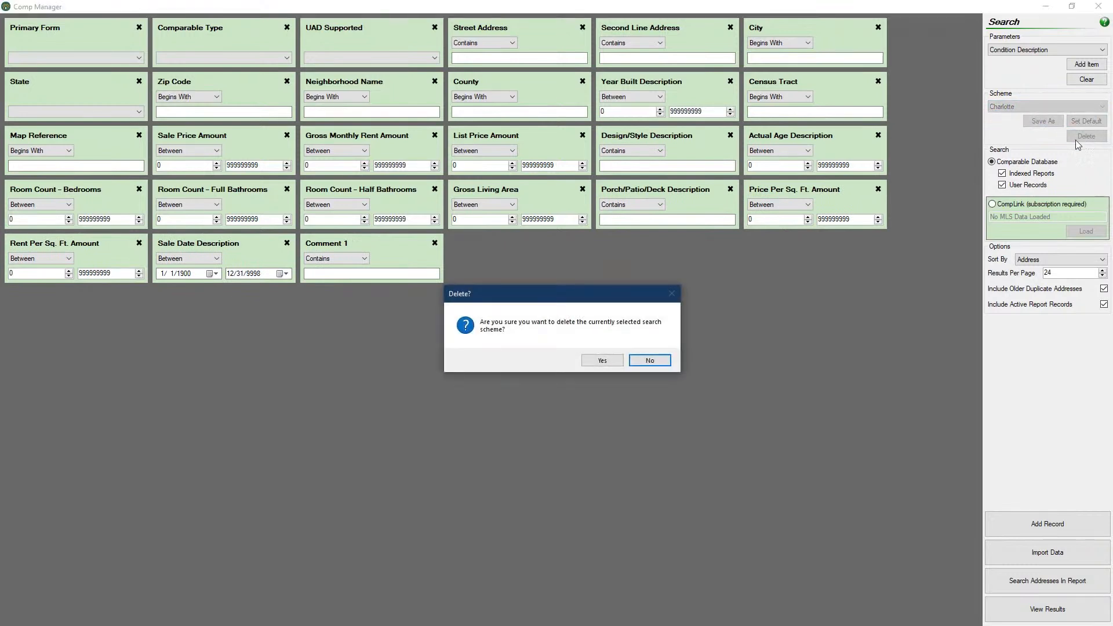
left_click(603, 361)
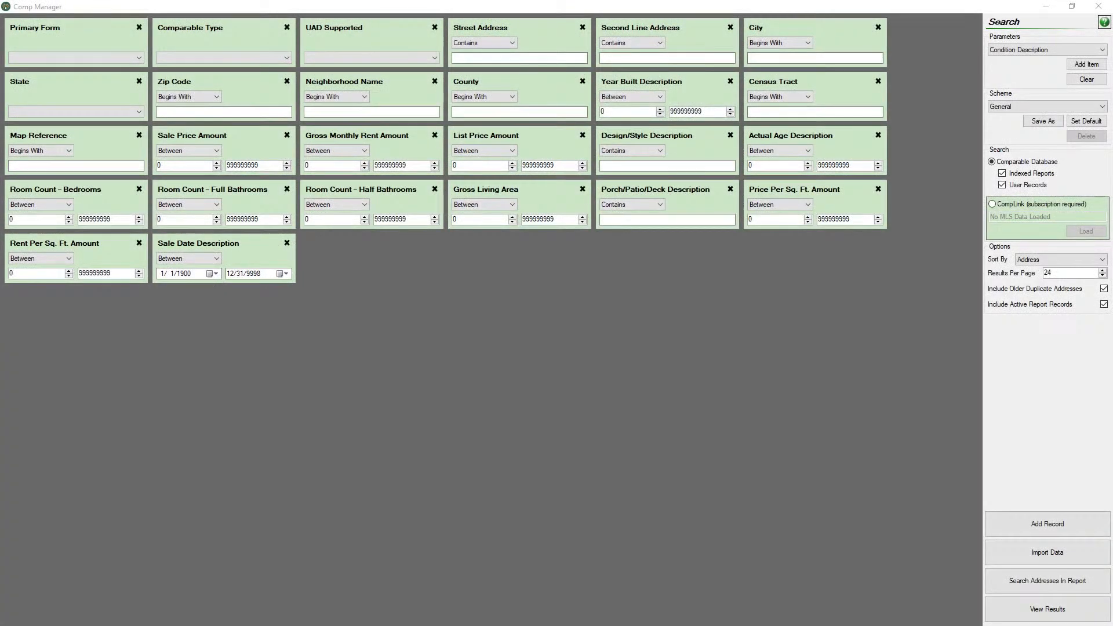
Step: Start a new comparable record and fill in its street address, unit number, city and zip code
left_click(1022, 527)
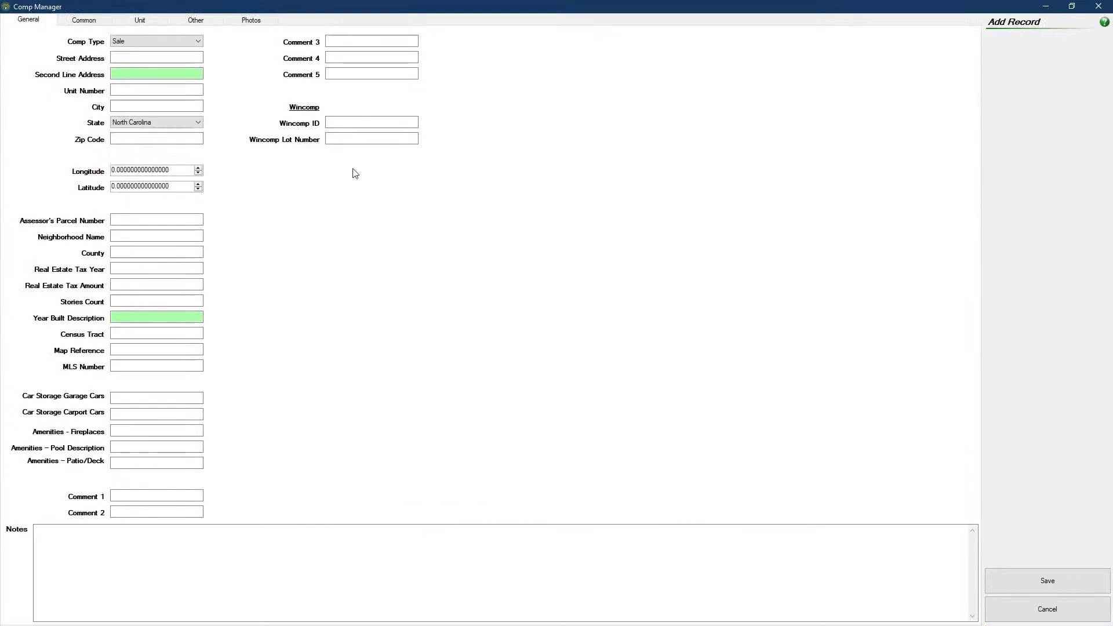
left_click(191, 58)
type("12")
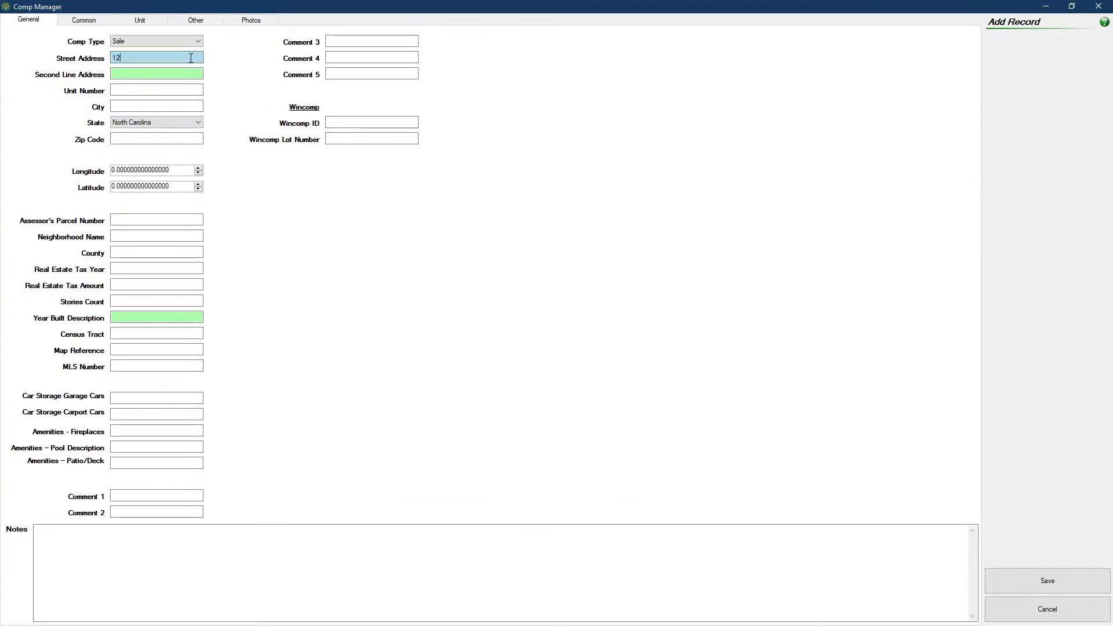
type("3 Any St.")
key("Tab")
type("C")
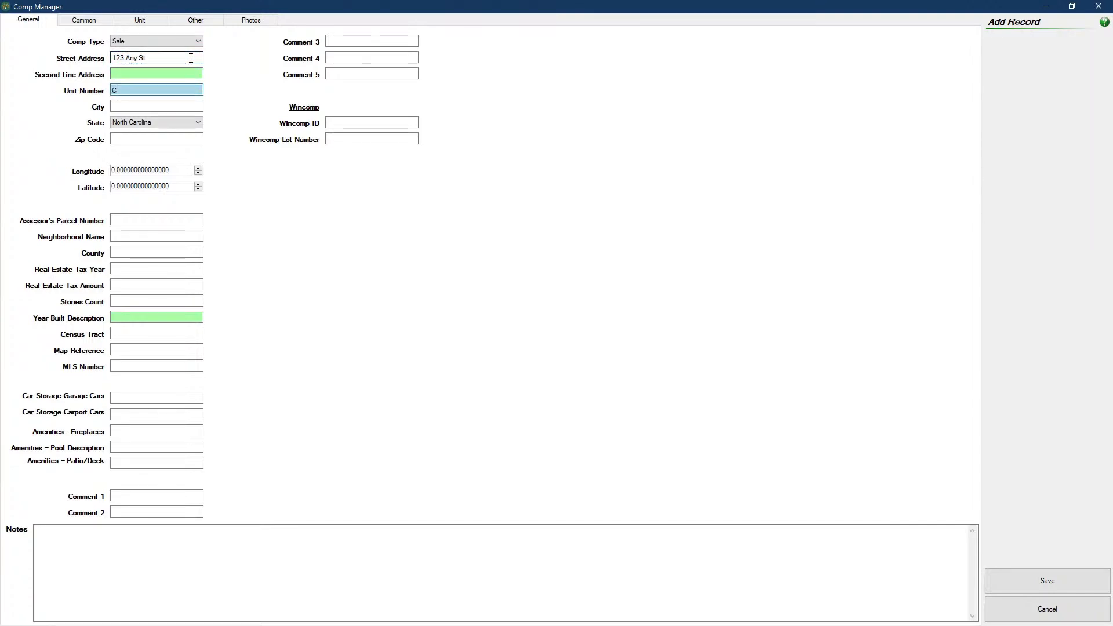
key("Tab")
type("Charlotte")
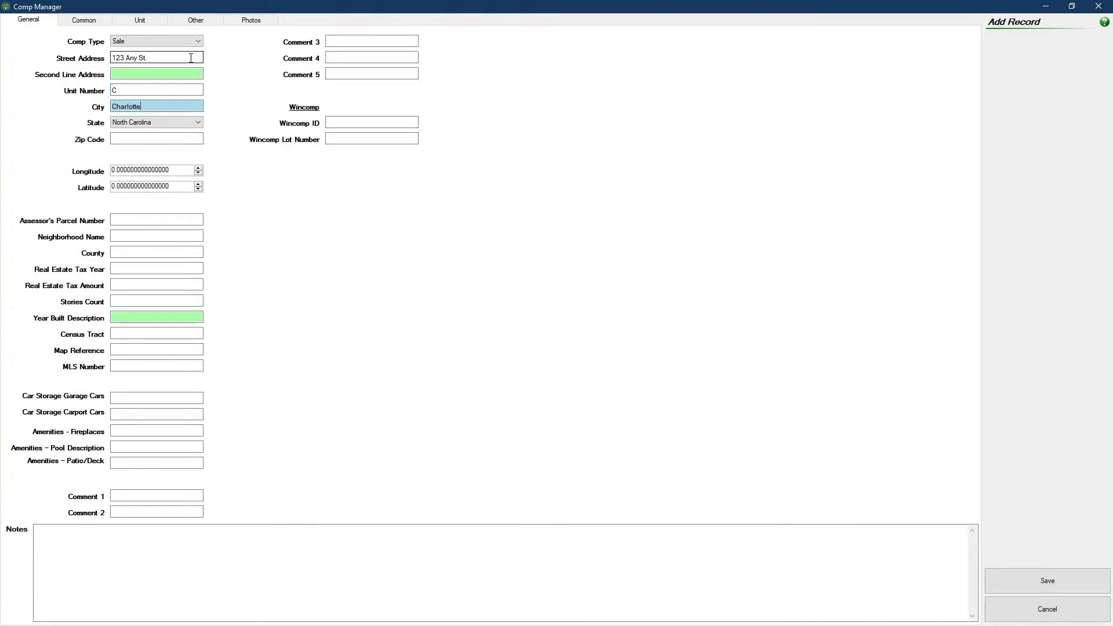
key("Tab")
key("Tab")
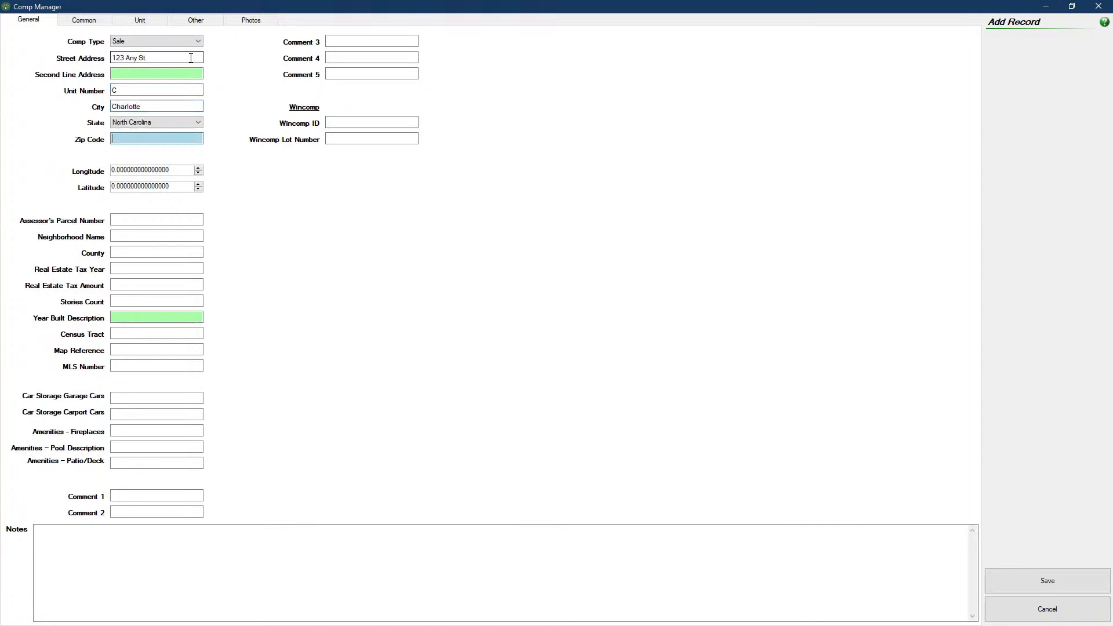
type("28226")
key("Tab")
key("Tab")
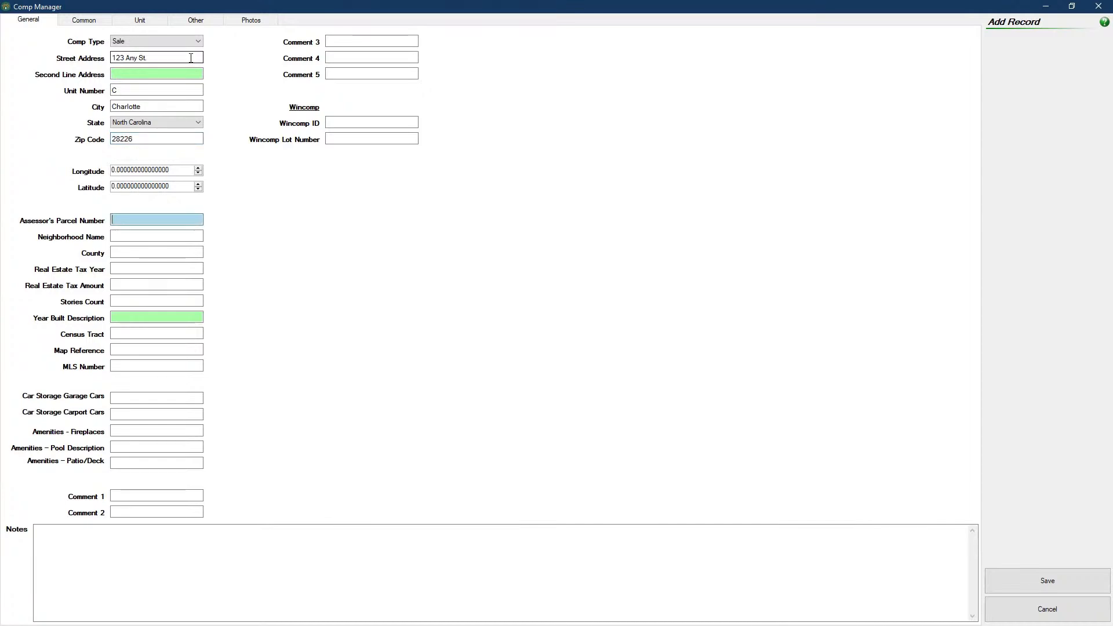
Step: Enter the record's assessor's parcel number and set the neighborhood name to Neighborhood
type("12345")
key("Tab")
type("N")
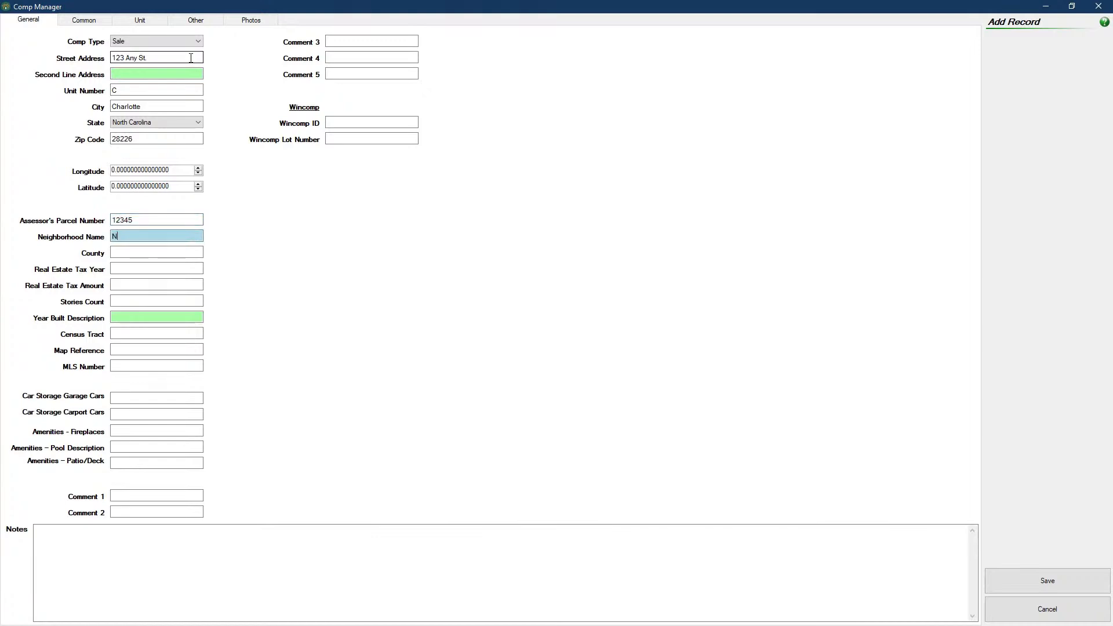
type("eighborhood")
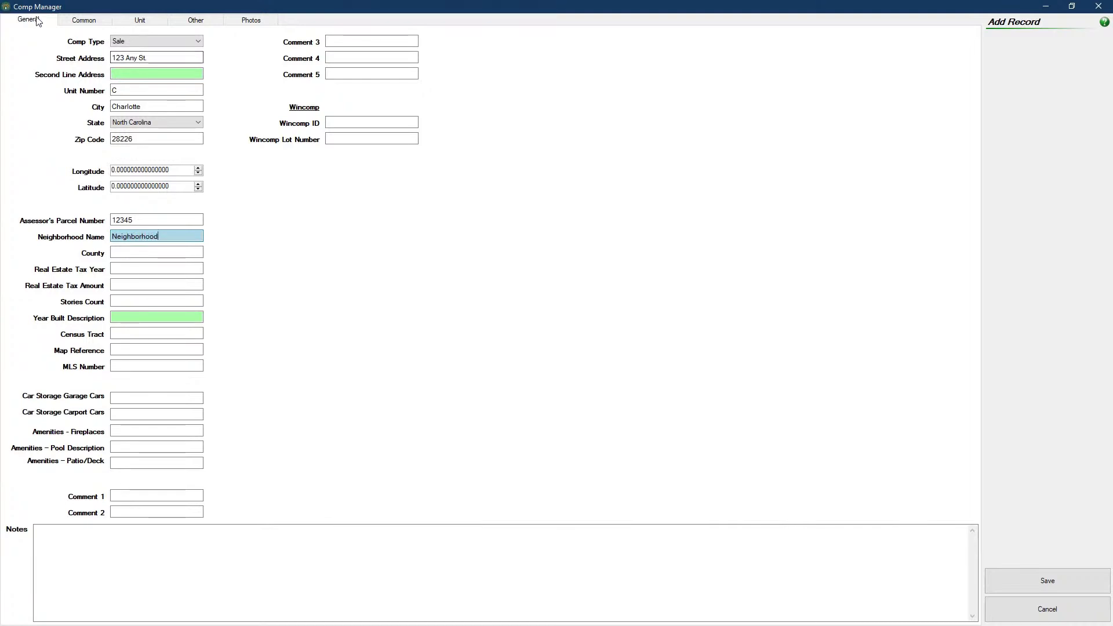
Step: Look through the record's Common, Unit and Other fields and open the UAD options for Sale Date Description
left_click(82, 21)
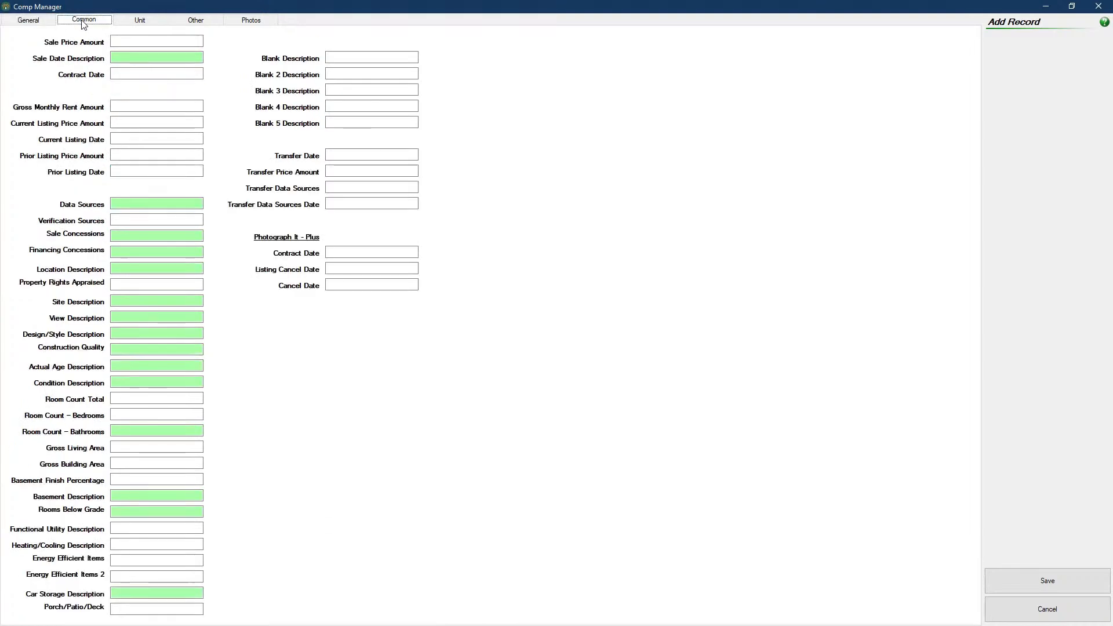
left_click(140, 24)
left_click(199, 24)
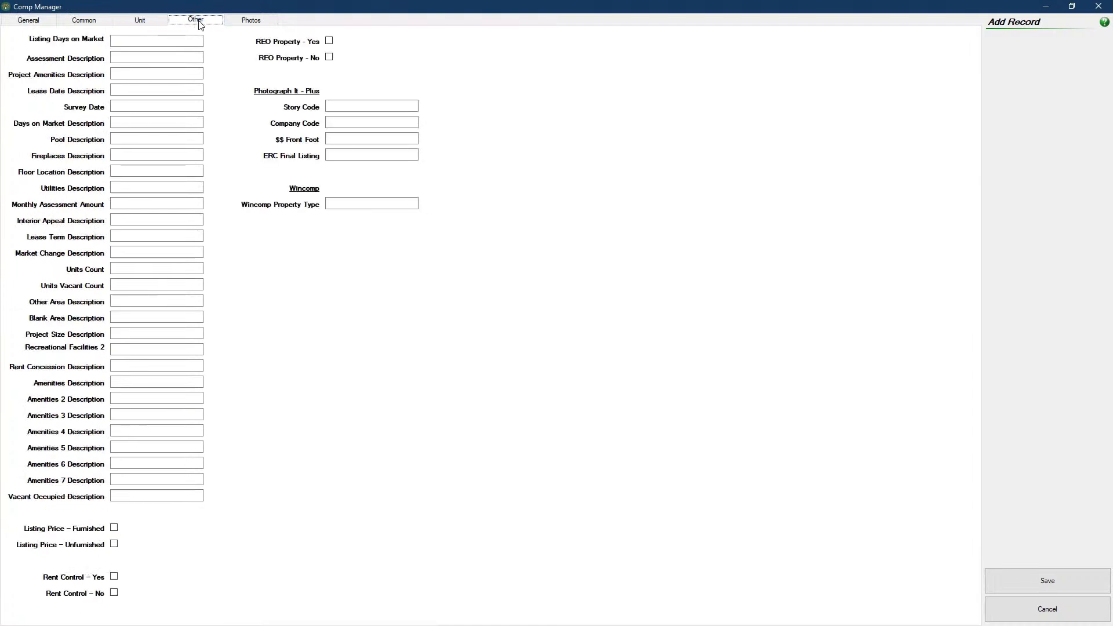
left_click(92, 20)
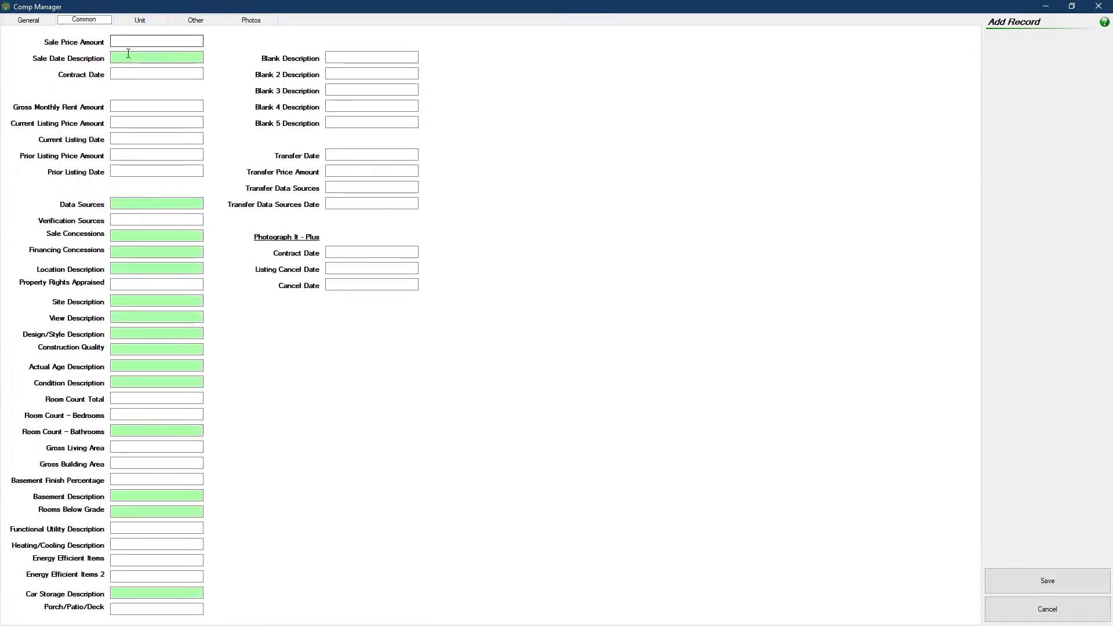
left_click(165, 58)
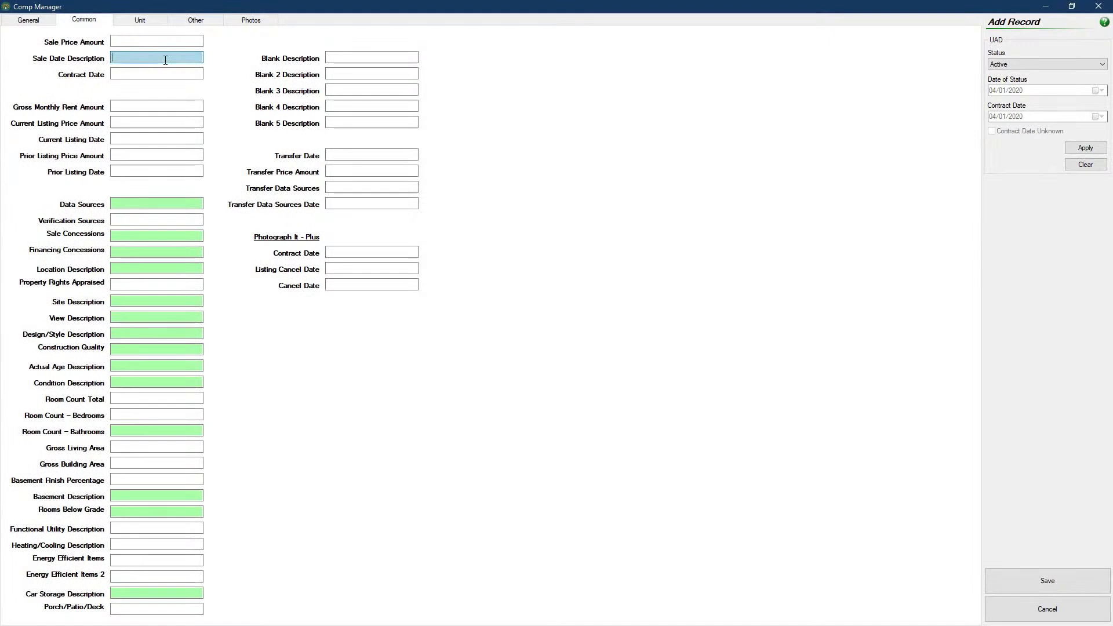
Step: Add hgtv-urban-oasis-2019-front-yard.jpg and mWymIEu.jpg from the Pictures folder to the new record's photos
left_click(235, 21)
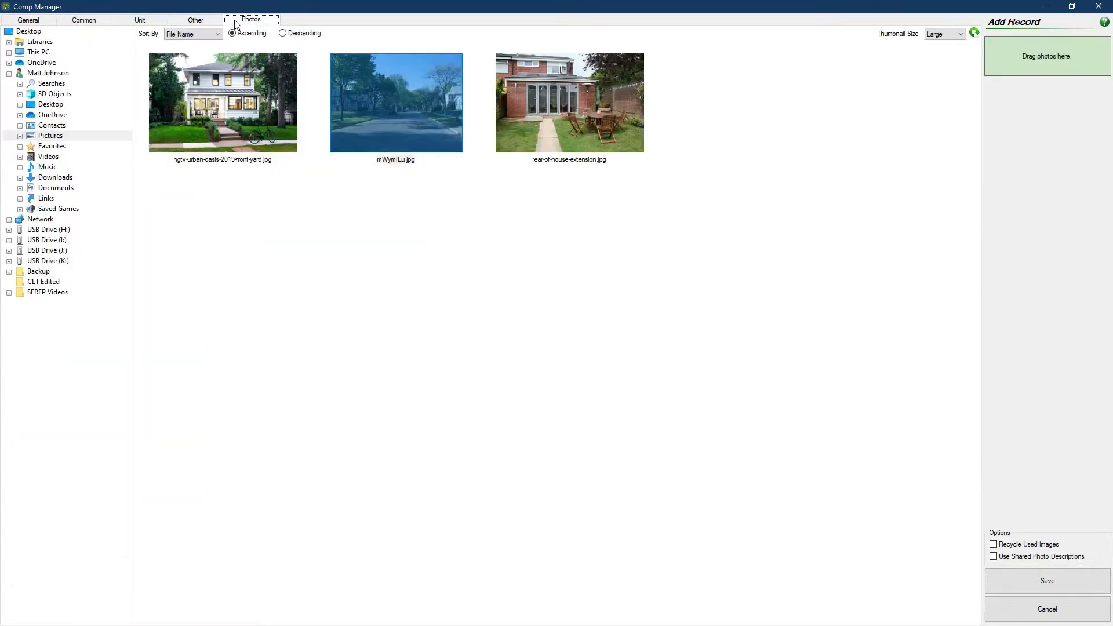
left_click(49, 137)
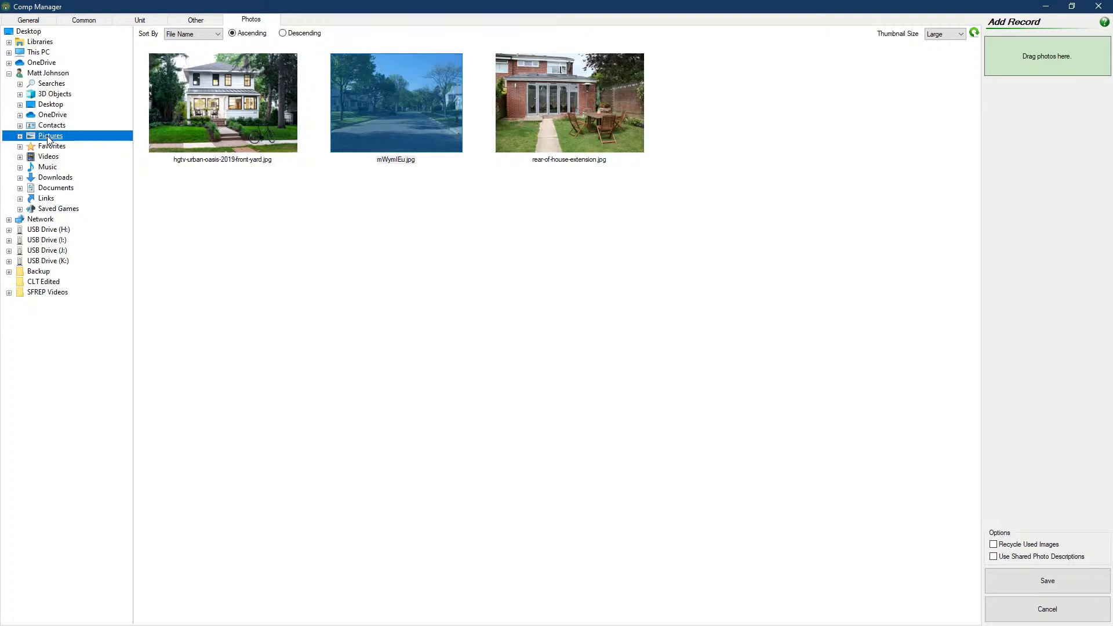
left_click(226, 114)
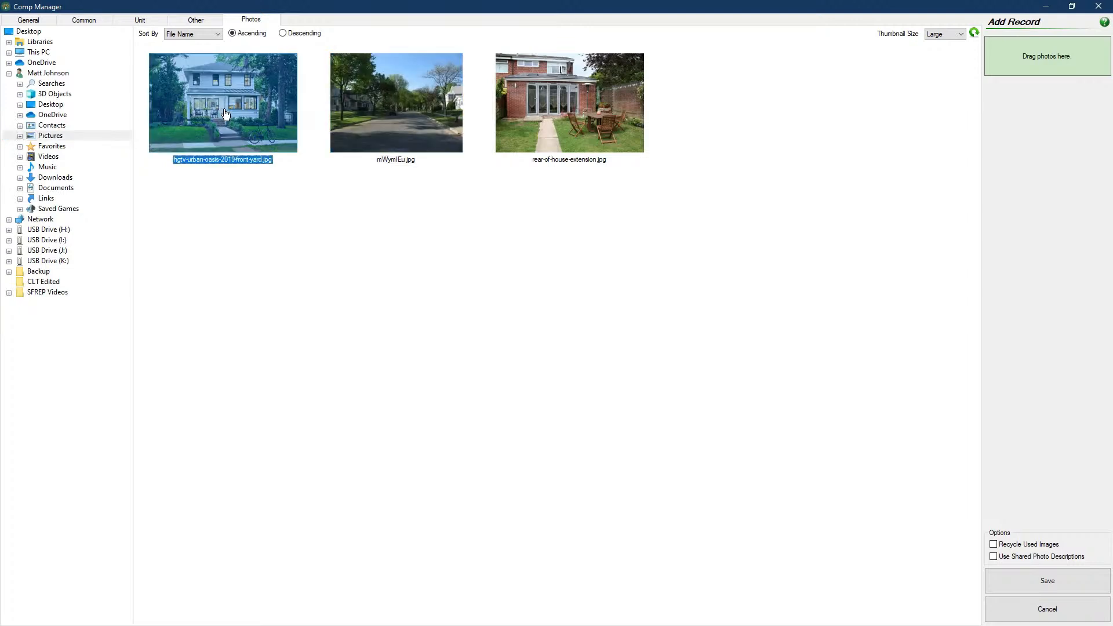
left_click_drag(225, 114, 1027, 61)
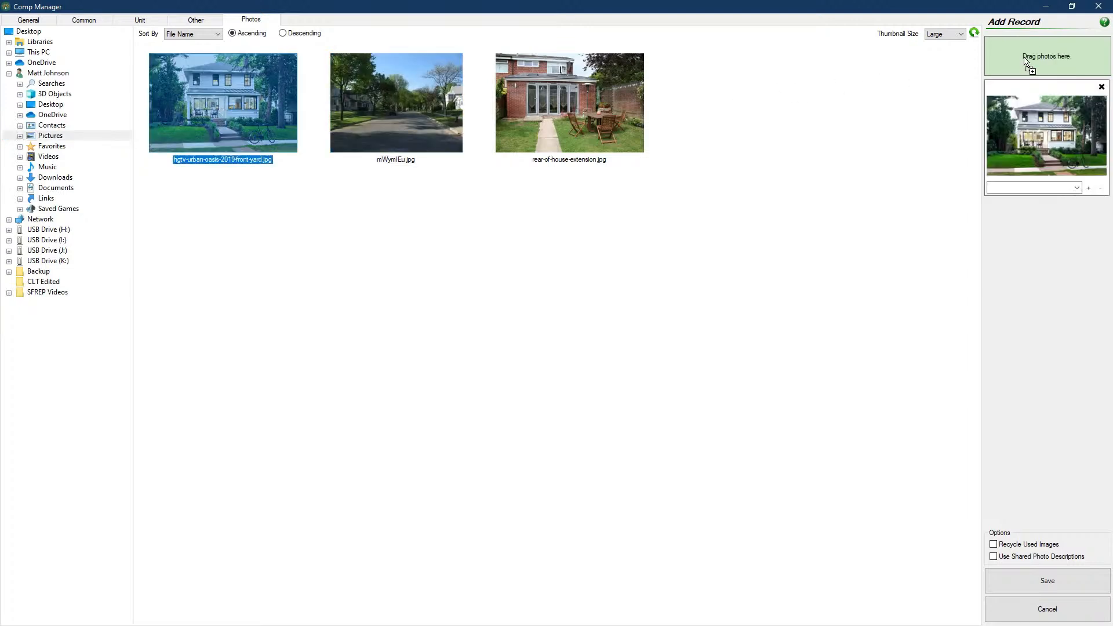
left_click_drag(439, 101, 1057, 62)
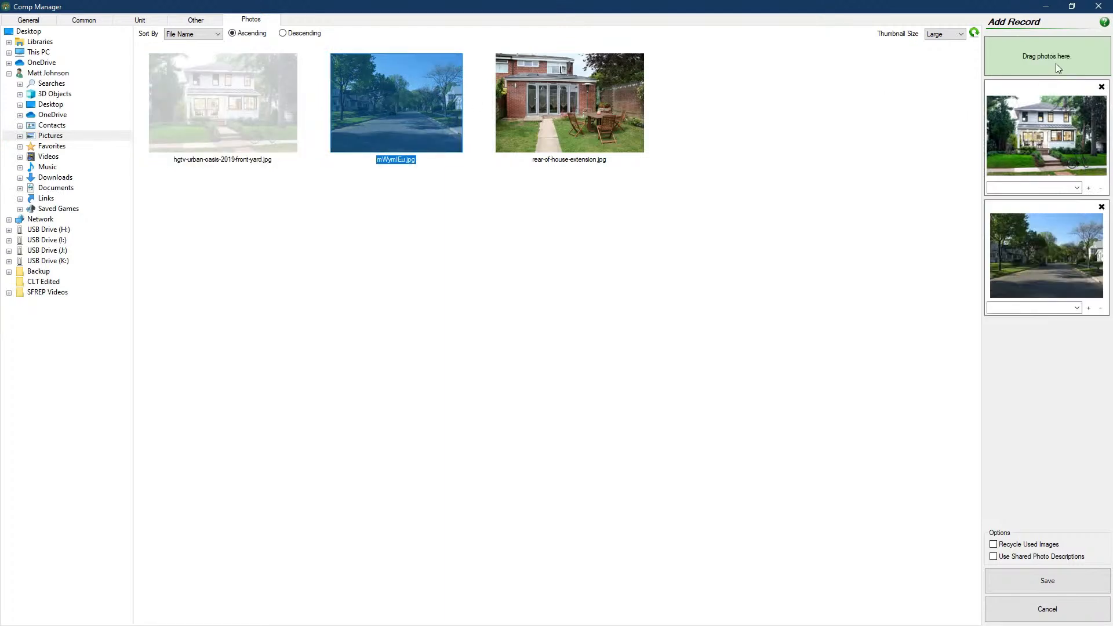
Step: Describe the front-yard photo as Custom View and add that description to the saved description list
left_click(1032, 187)
left_click(1077, 187)
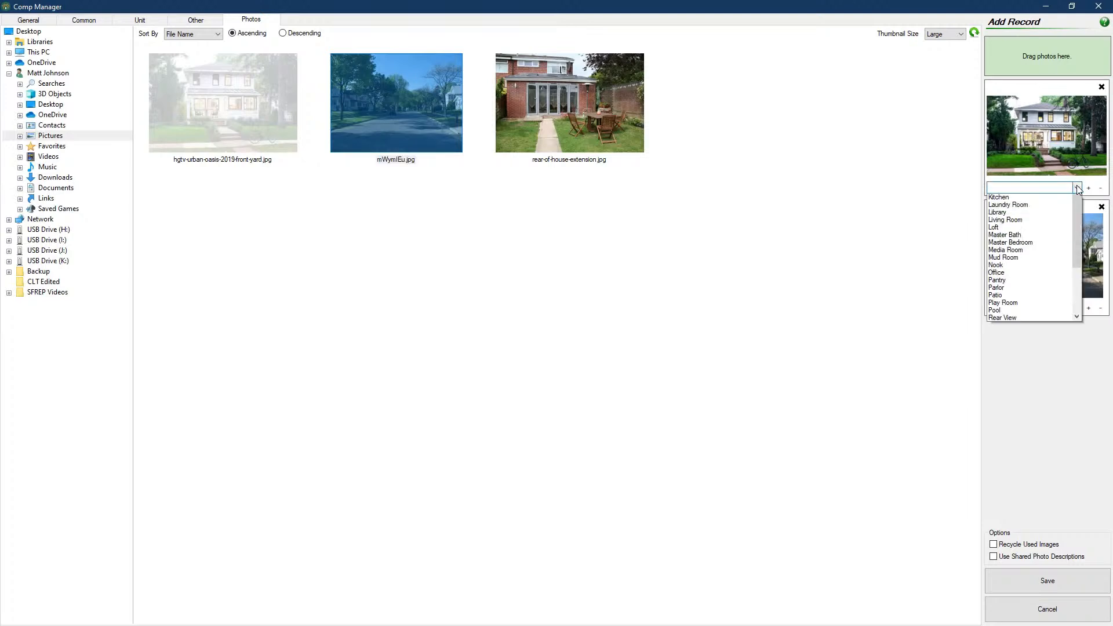
type("fr")
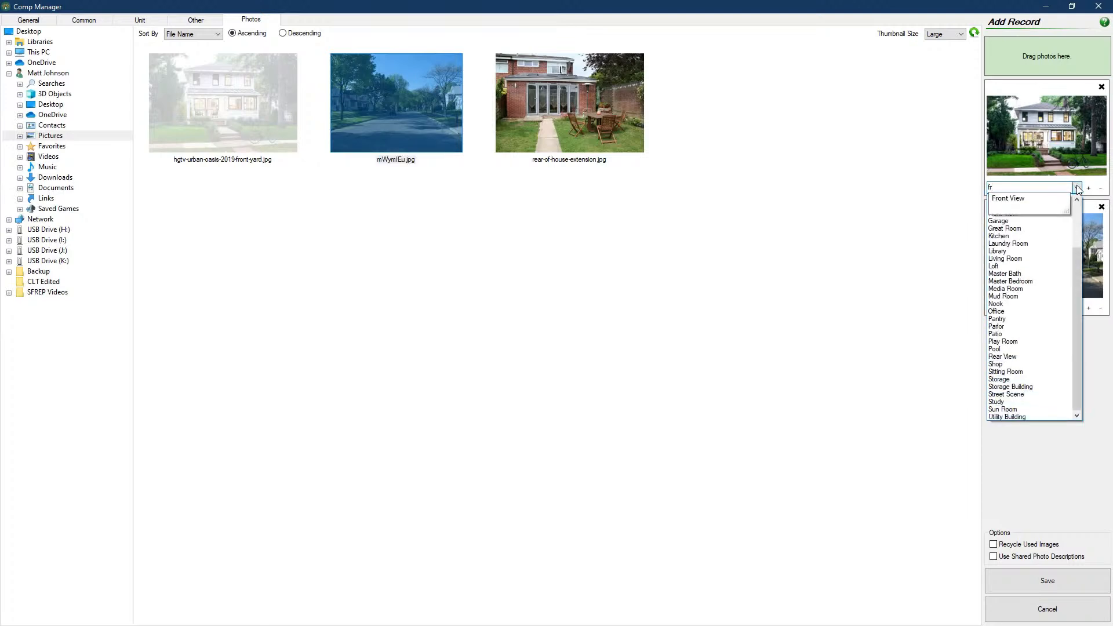
left_click(1044, 186)
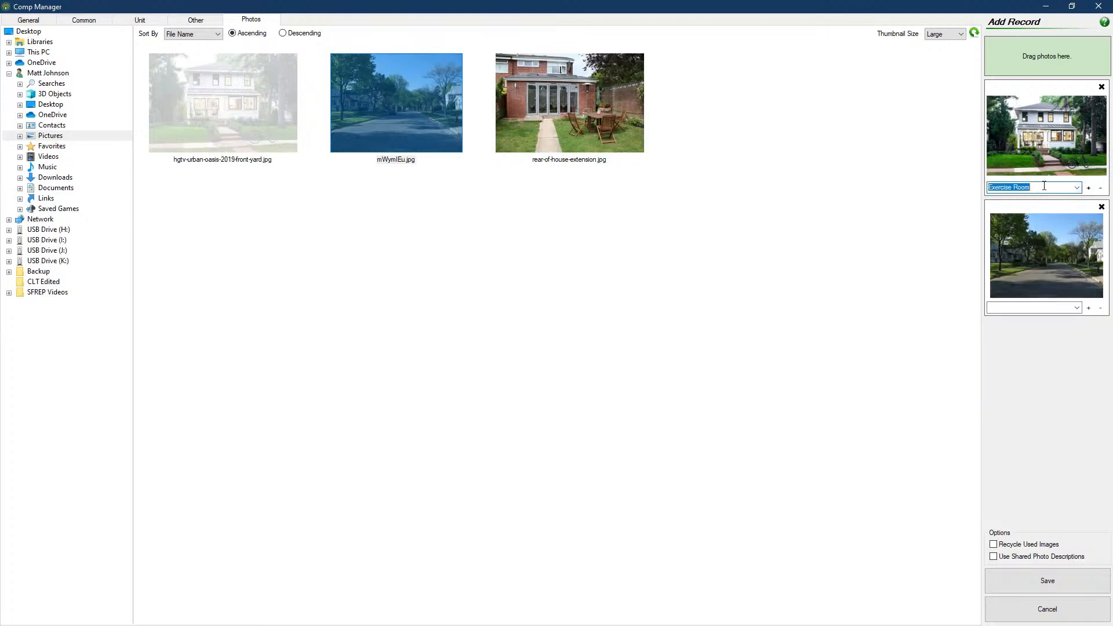
type("Custom View")
left_click(1089, 190)
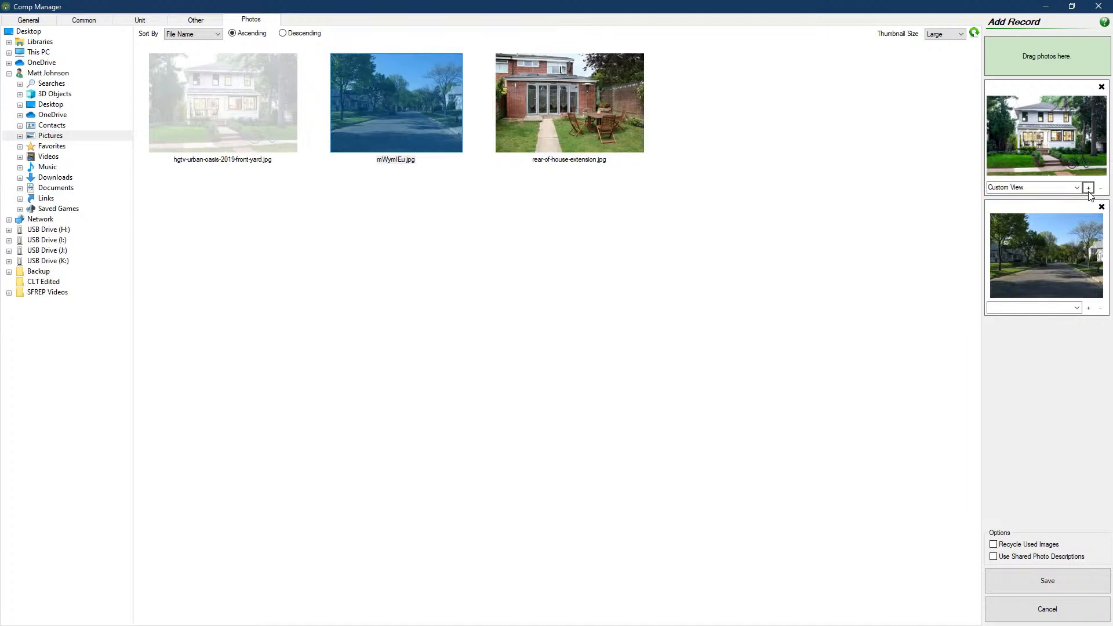
Step: Set the front-yard photo's description to Front View and try removing the selected entry from the saved description list
left_click(1077, 187)
left_click(1024, 229)
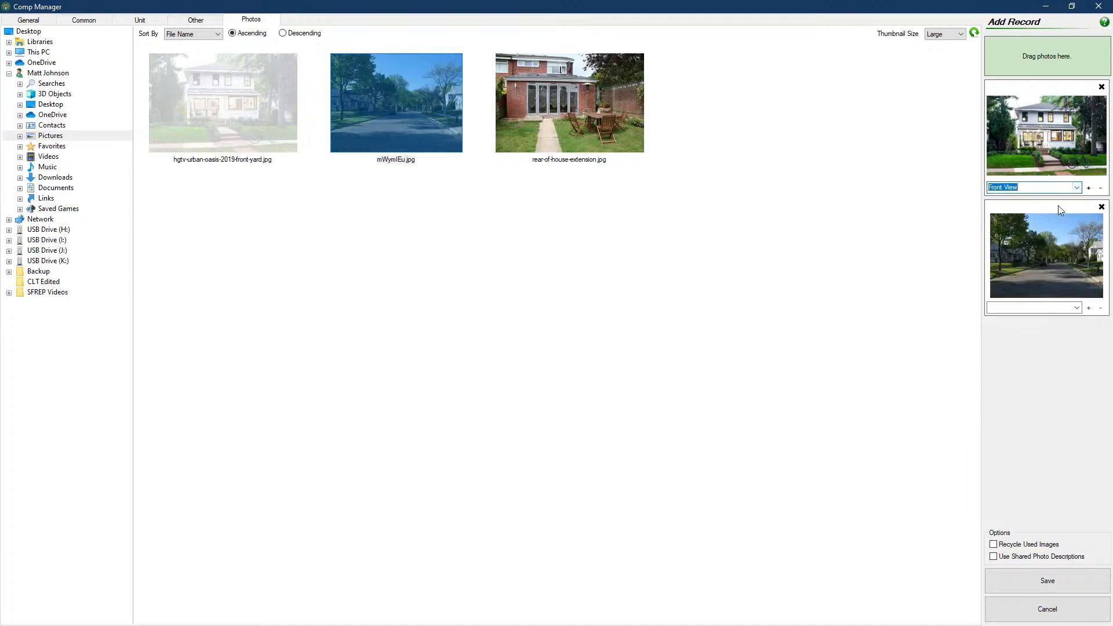
left_click(1101, 189)
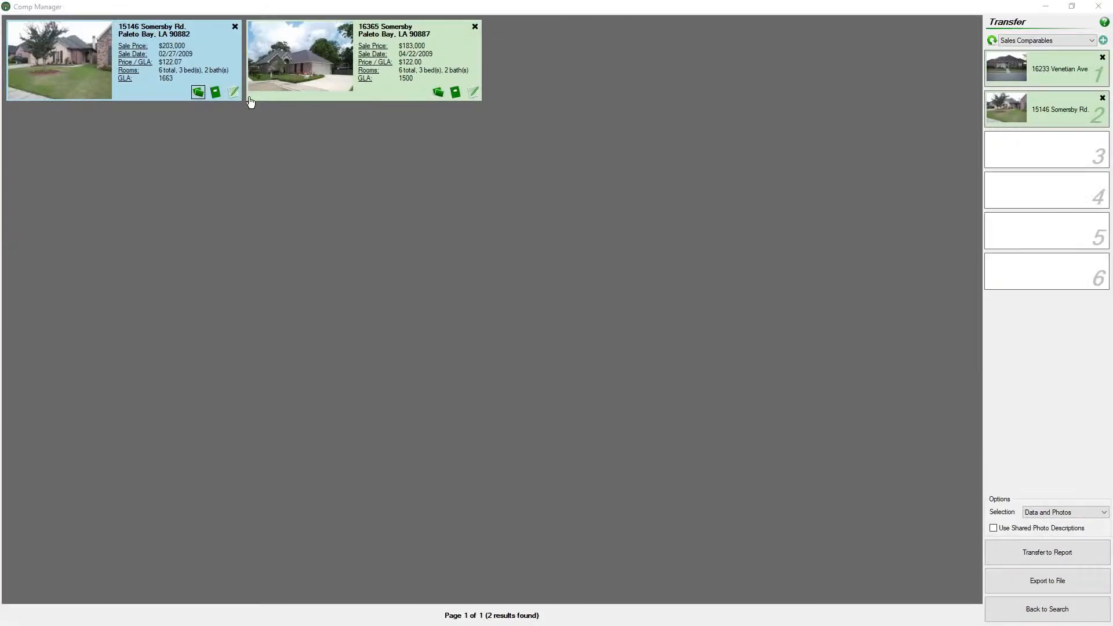
Step: Open the first comparable in the search results for editing, agreeing to save changes to a copy of the indexed record
left_click(232, 94)
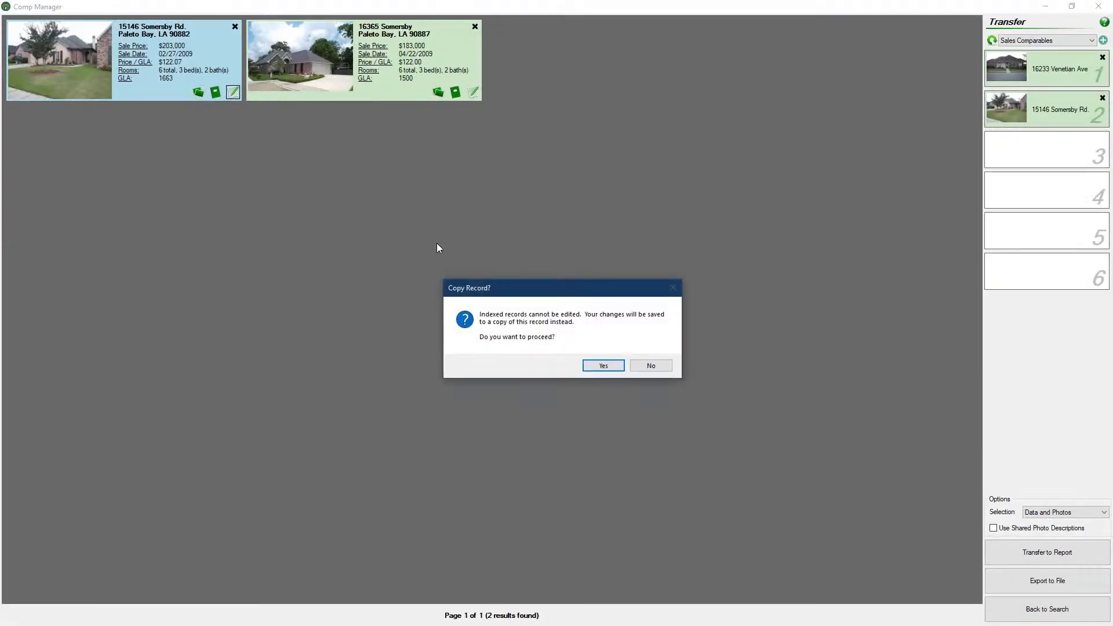
left_click(597, 366)
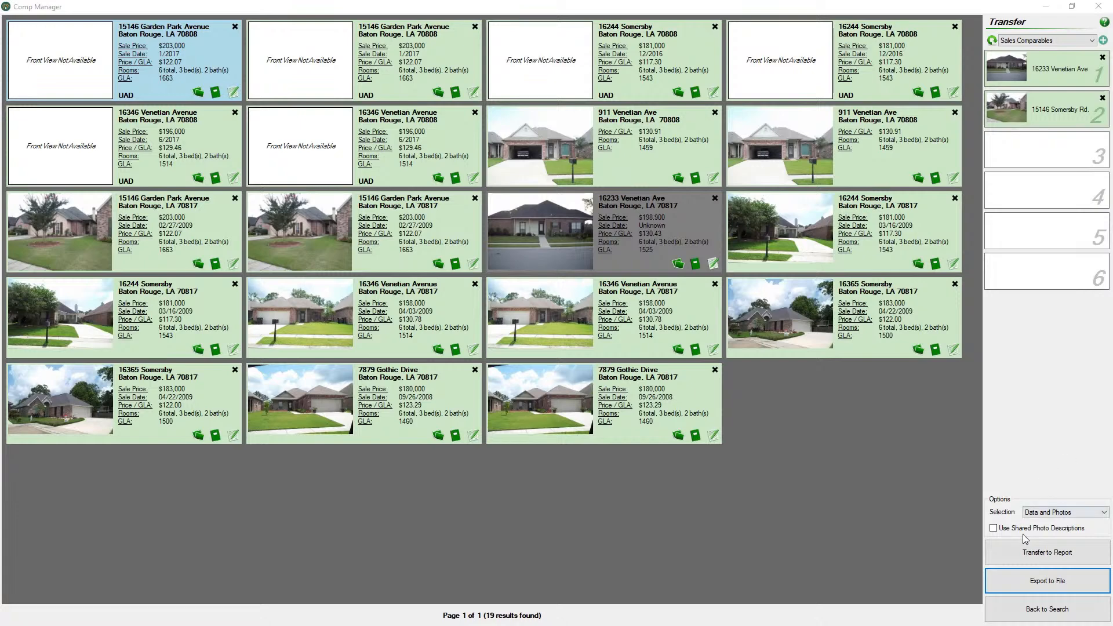
Step: Start exporting the found comparables as the Comp Manager Database Export.sqlite in the Documents folder
left_click(1020, 585)
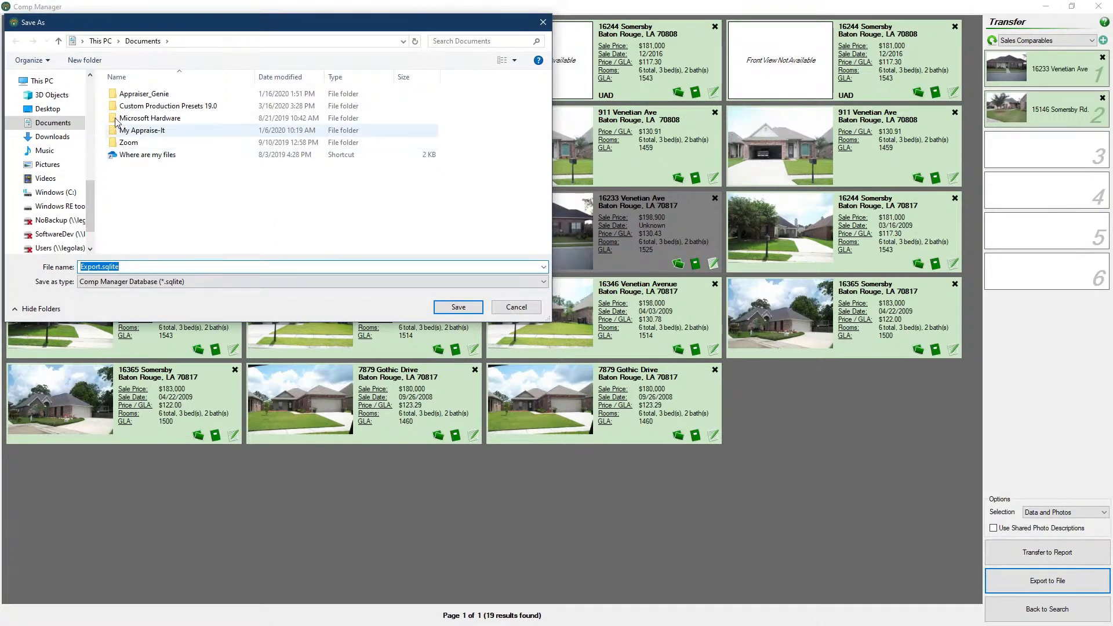
left_click(71, 124)
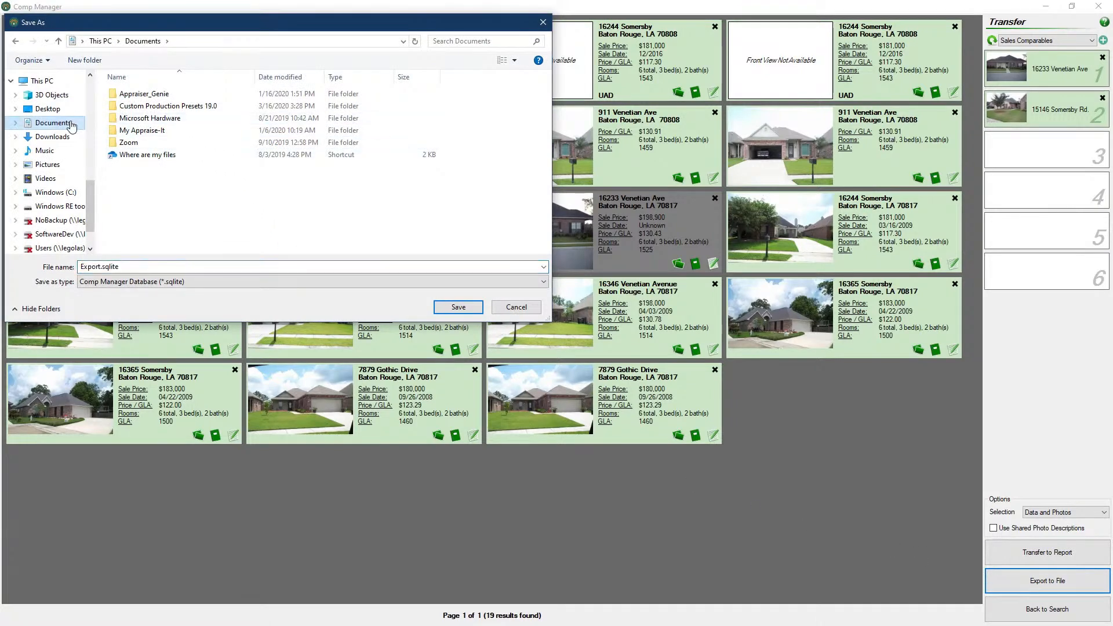
left_click(144, 266)
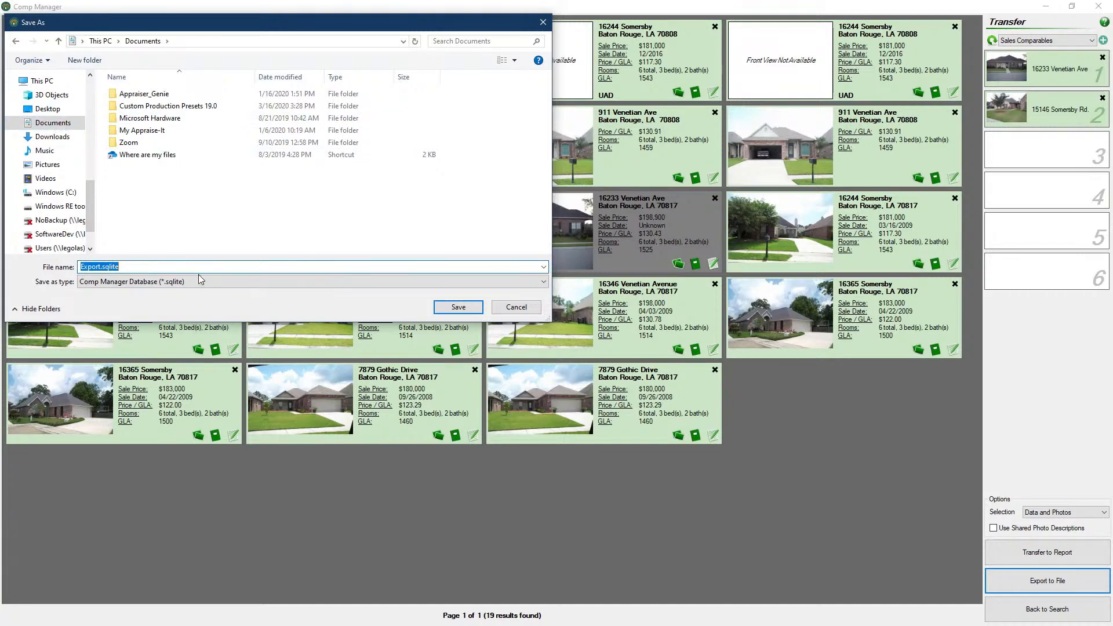
left_click(219, 282)
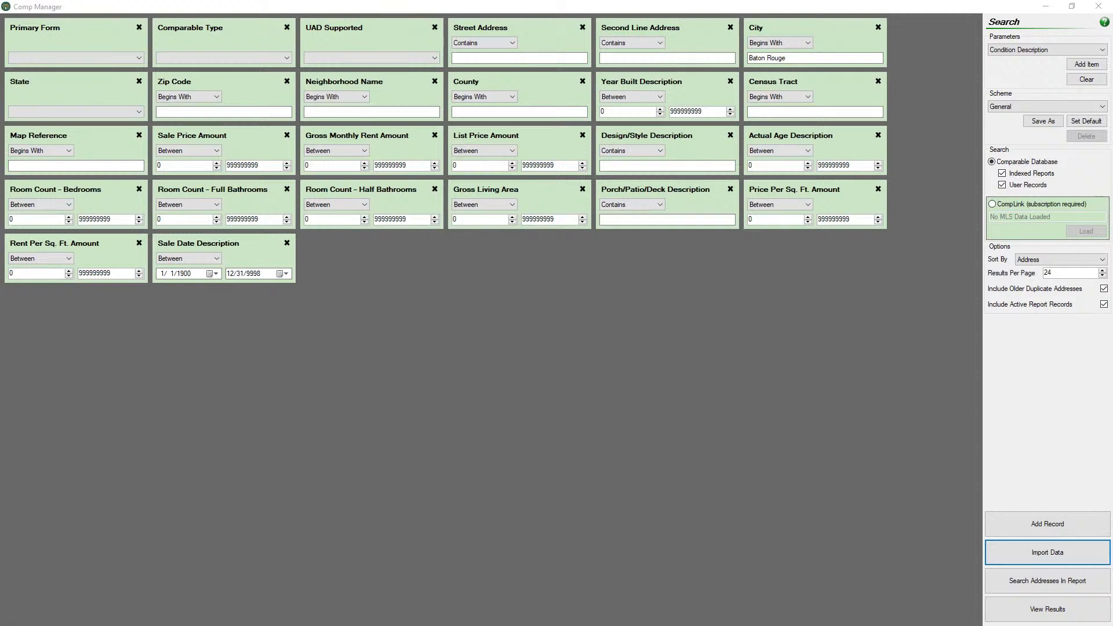
Step: Start a data import with Exported Comp Manager Database as the database type
left_click(1021, 470)
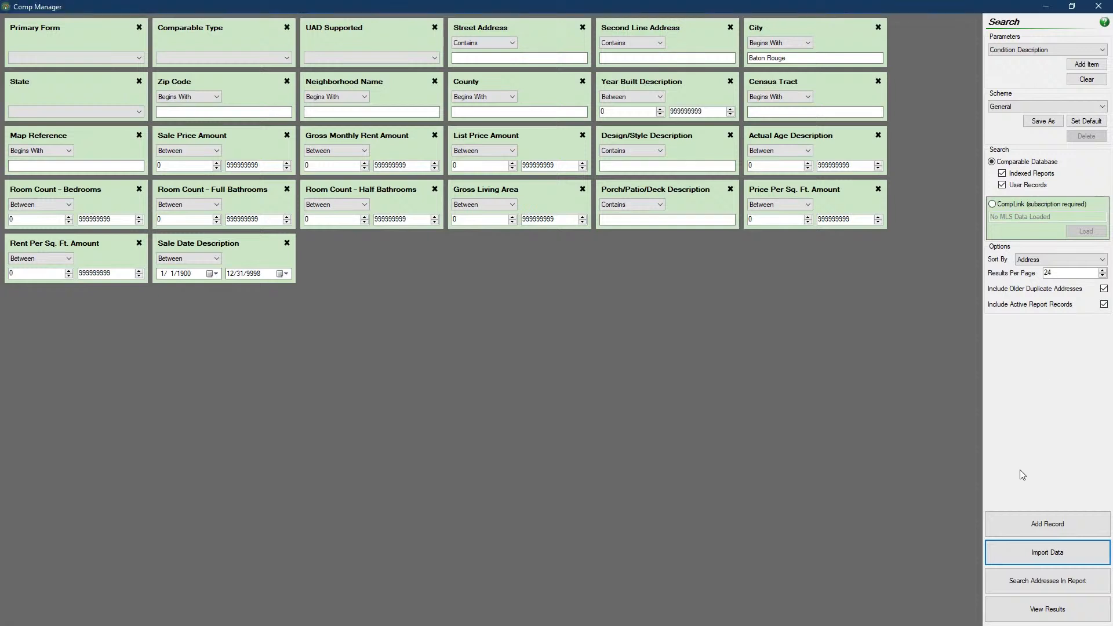
left_click(1035, 558)
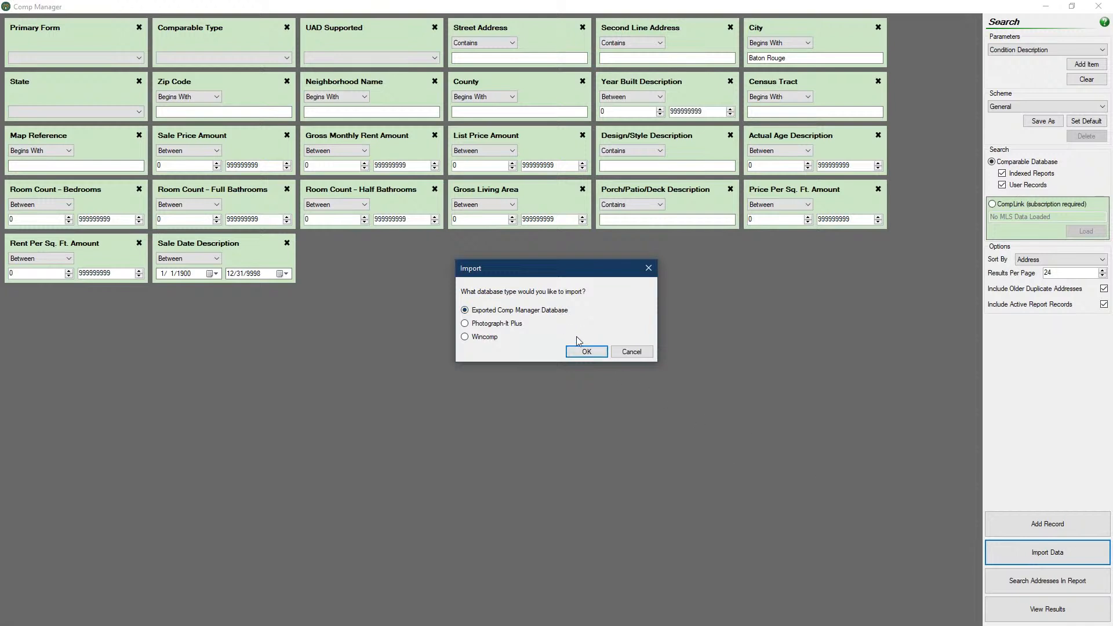
left_click(587, 352)
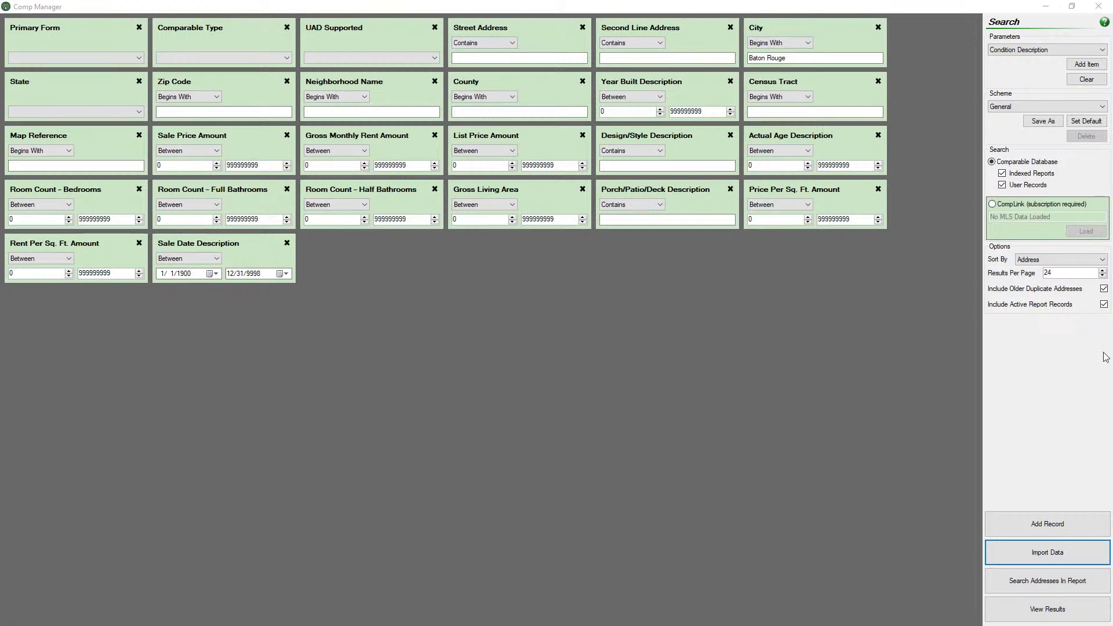
Step: Start a data import with Photograph-It Plus as the database type and open the selection of its database file
left_click(1047, 566)
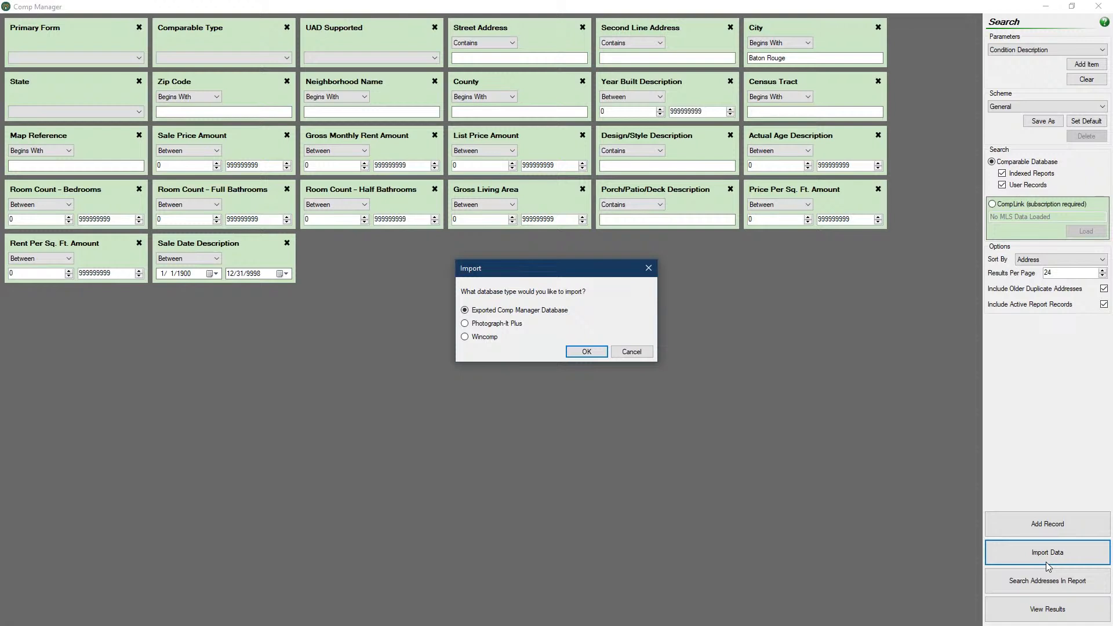
left_click(492, 325)
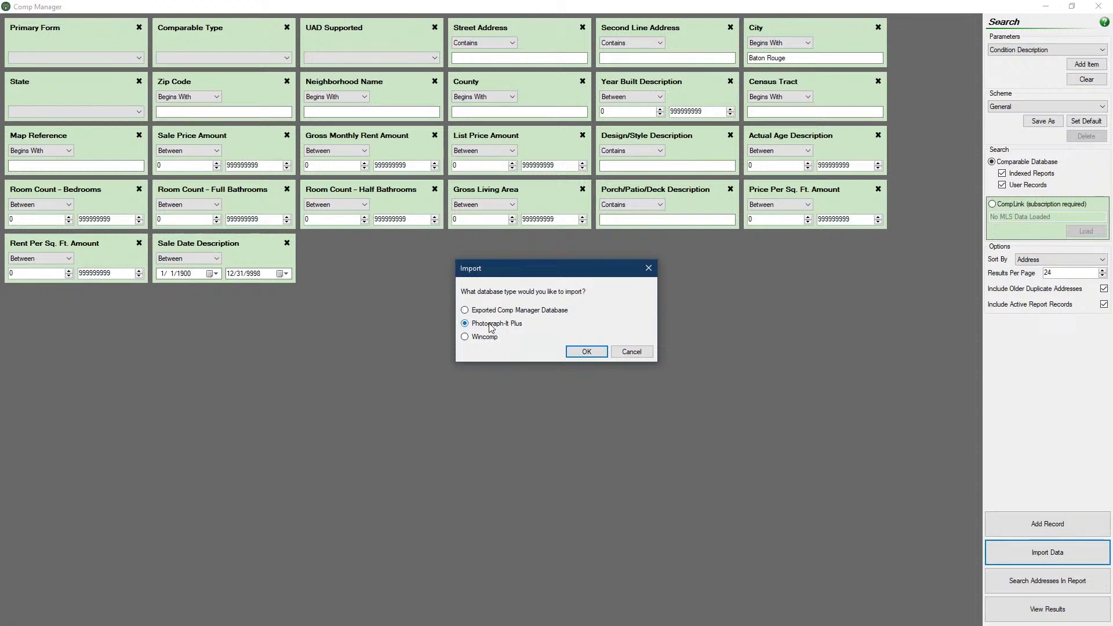
left_click(574, 353)
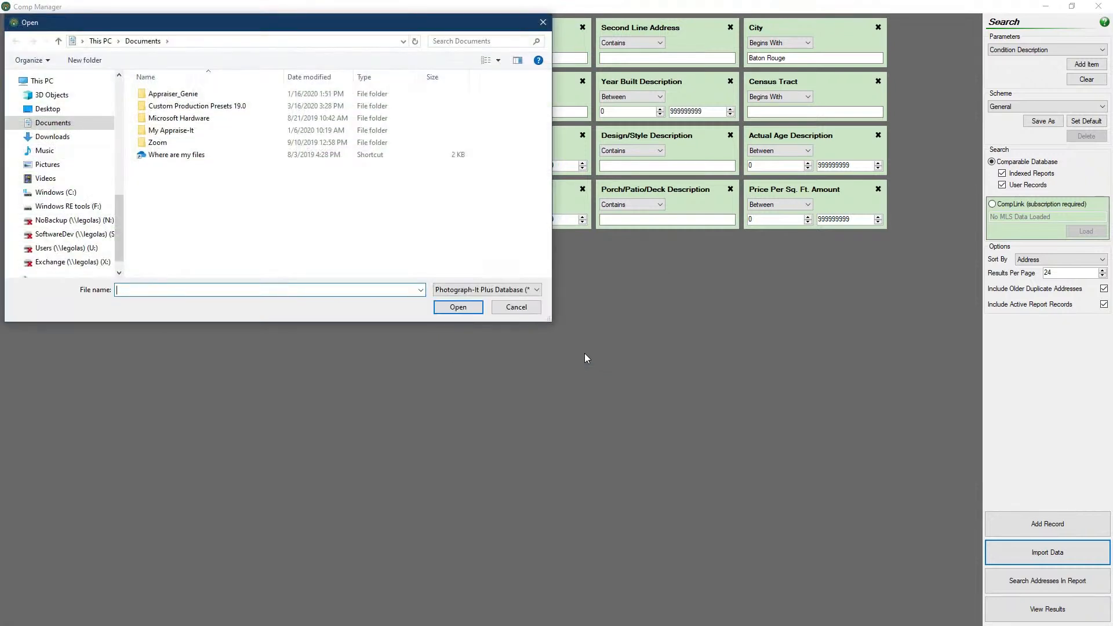